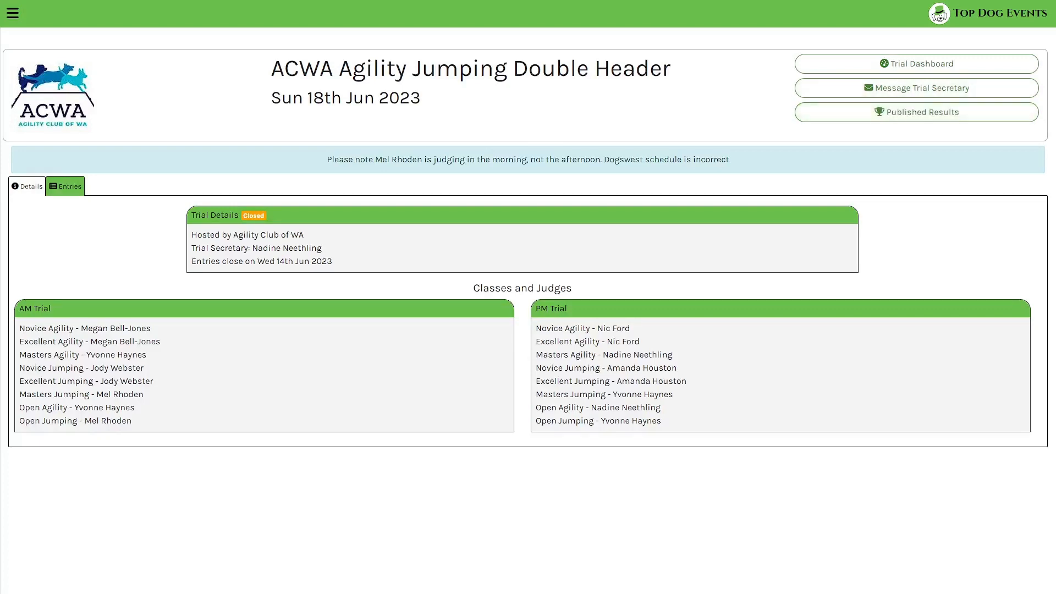
- Open the Trial Dashboard for the ACWA Agility Jumping Double Header
{"action": "left_click", "coordinate": [916, 64]}
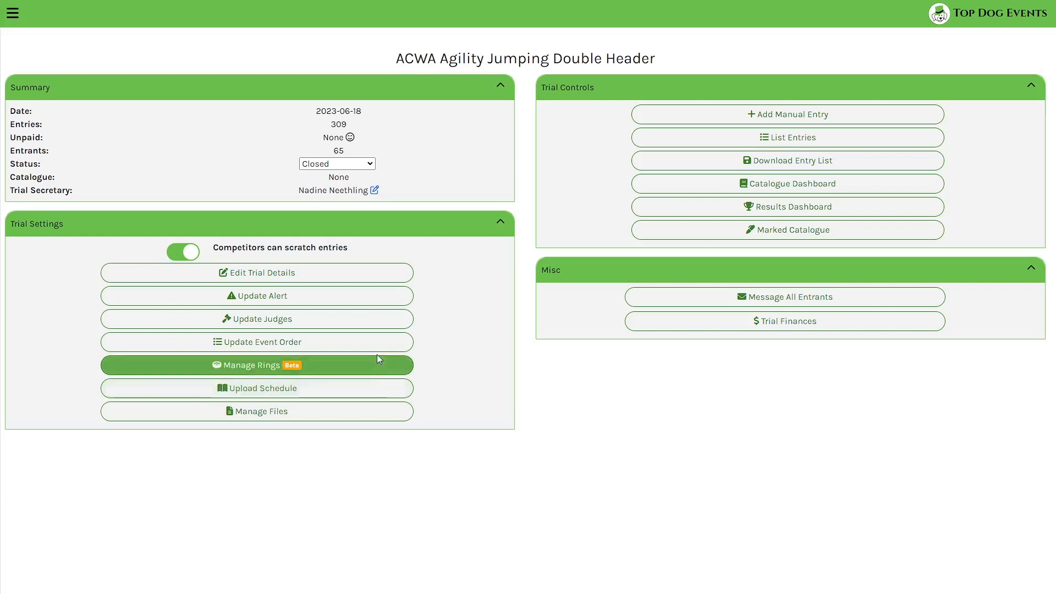
- Under Manage Rings, create four rings named Ring 1, Ring 2, Ring 3 and Ring 4
{"action": "left_click", "coordinate": [307, 371]}
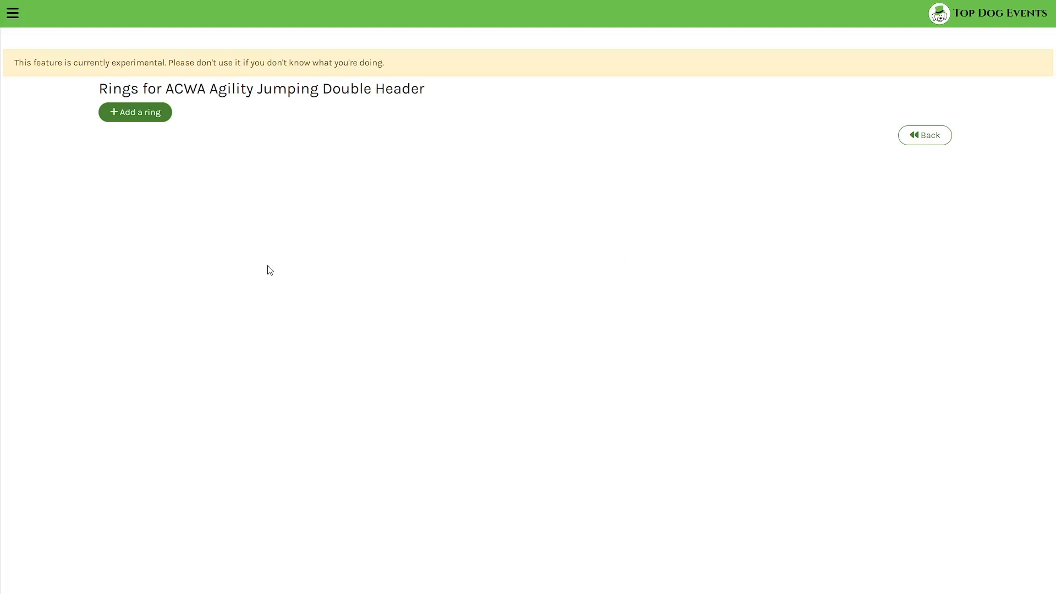
{"action": "left_click", "coordinate": [155, 113]}
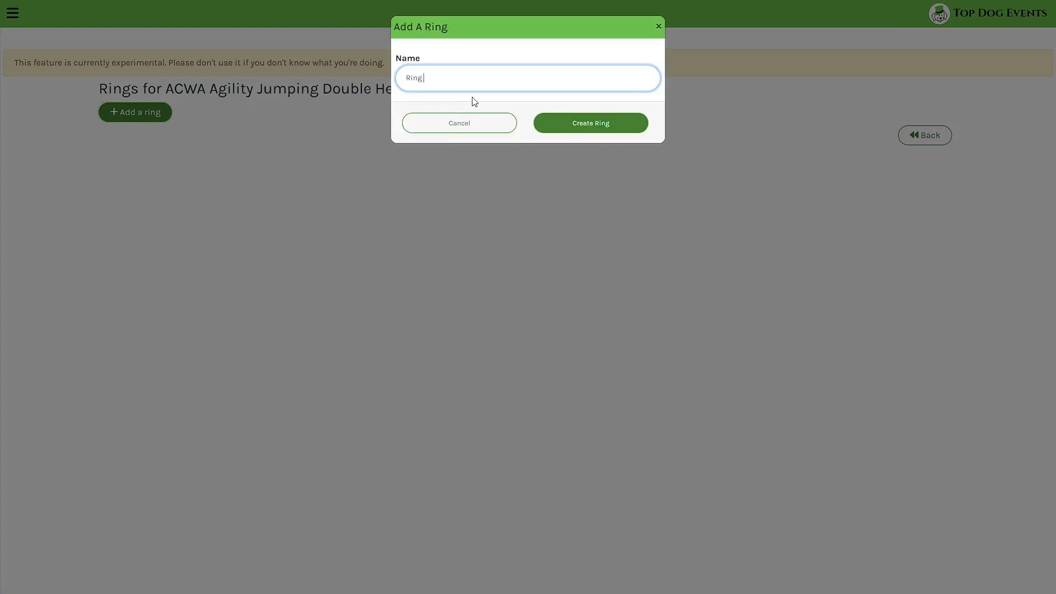
{"action": "left_click", "coordinate": [556, 53]}
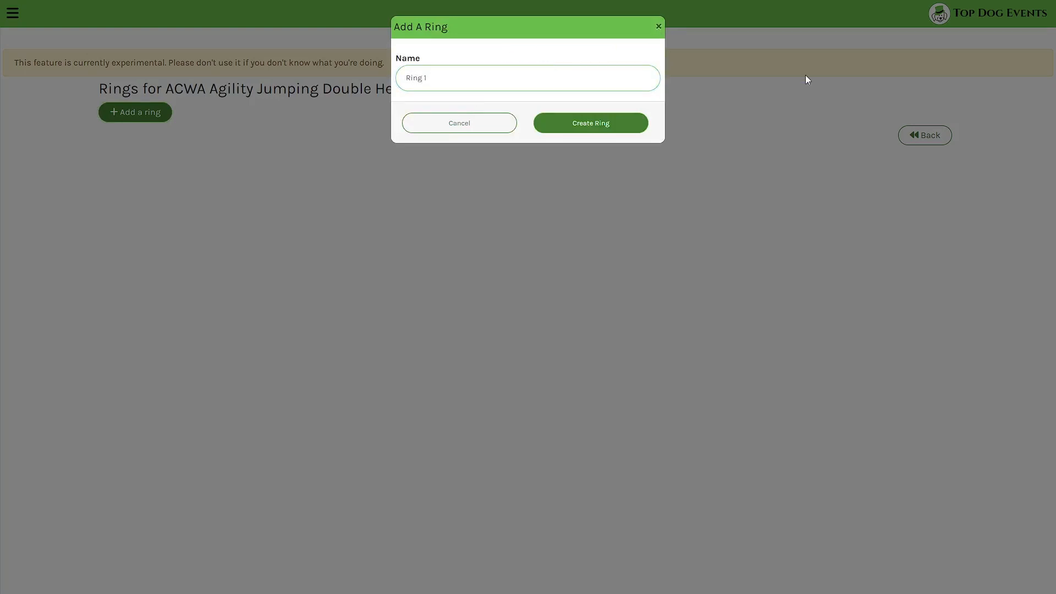
{"action": "left_click", "coordinate": [597, 130]}
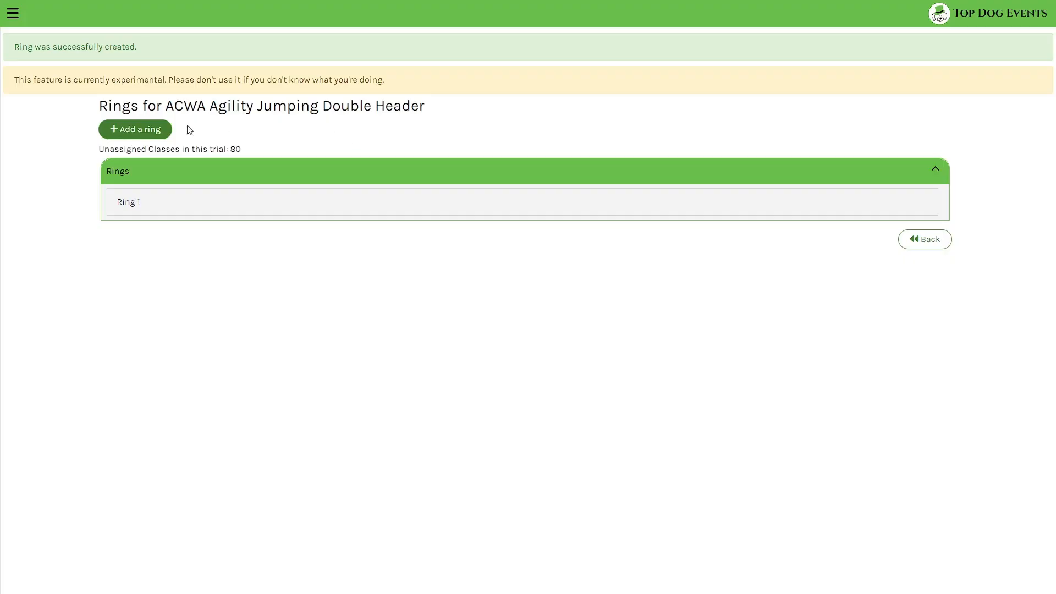
{"action": "left_click", "coordinate": [160, 127]}
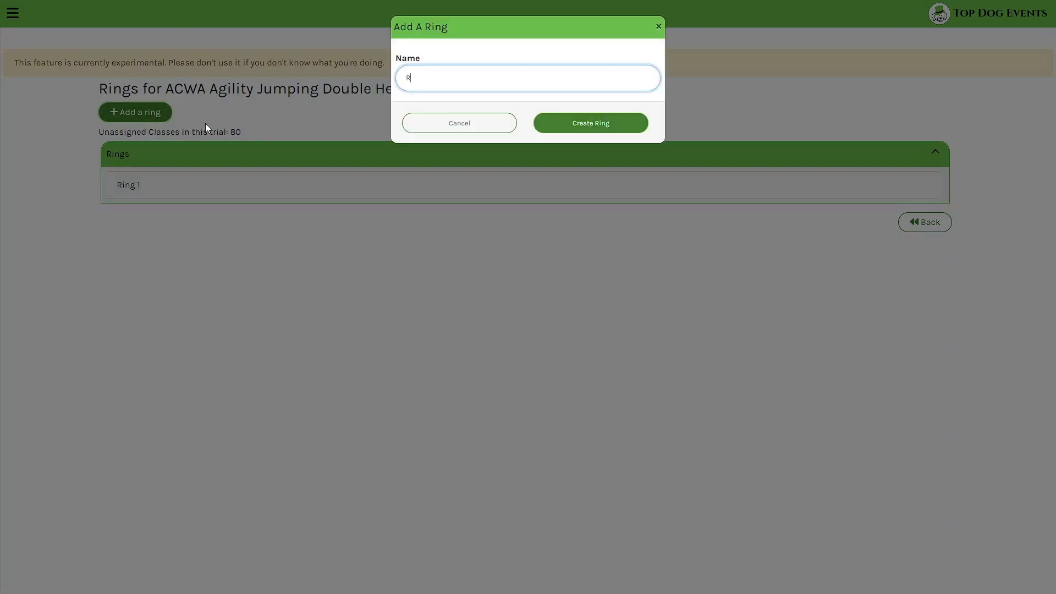
{"action": "key", "text": "Return"}
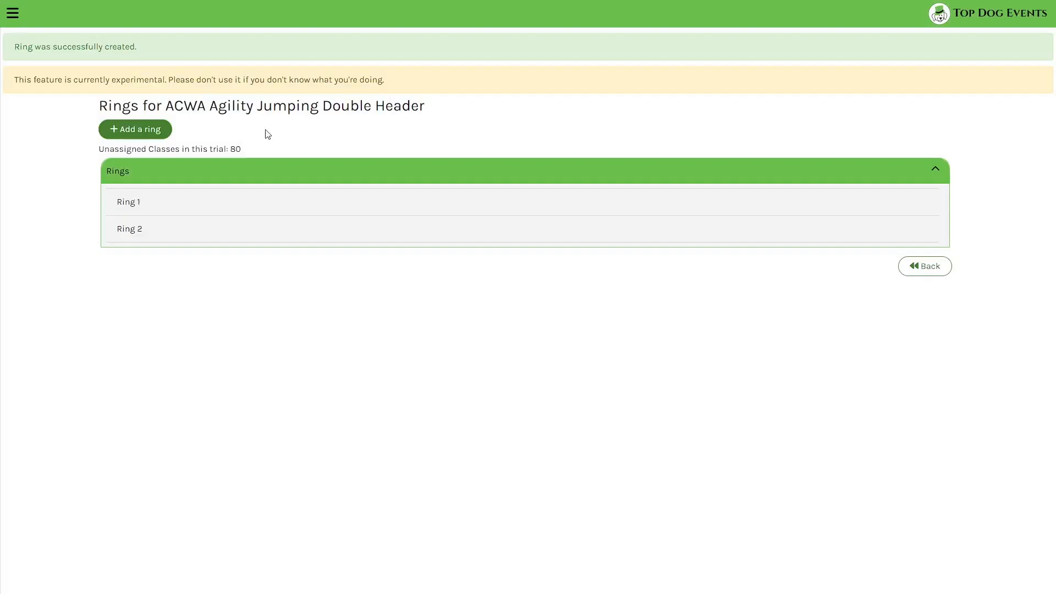
{"action": "left_click", "coordinate": [158, 128]}
{"action": "type", "text": "R"}
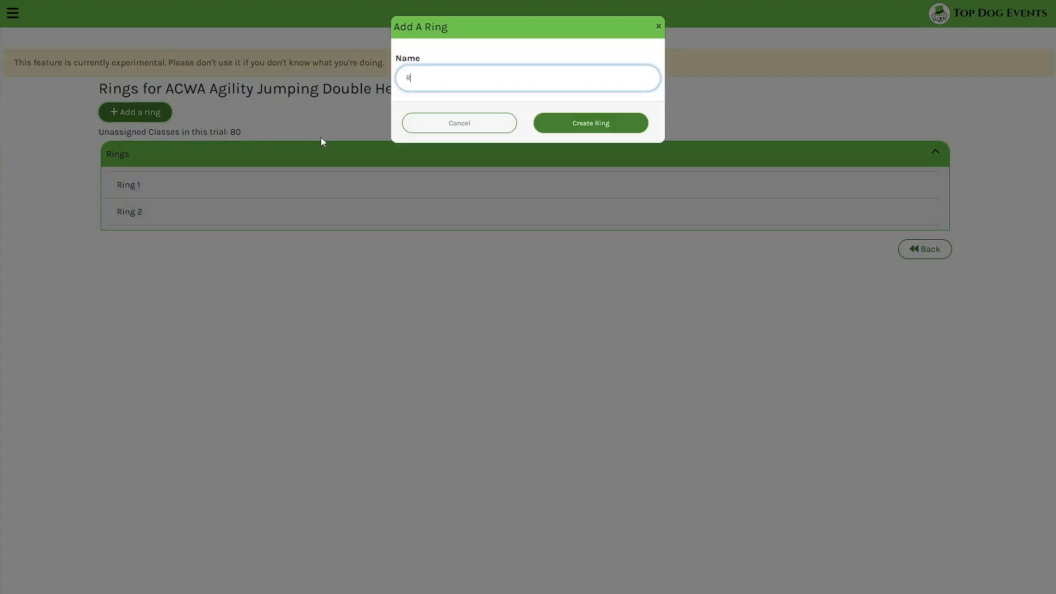
{"action": "type", "text": "ing 3"}
{"action": "left_click", "coordinate": [585, 126]}
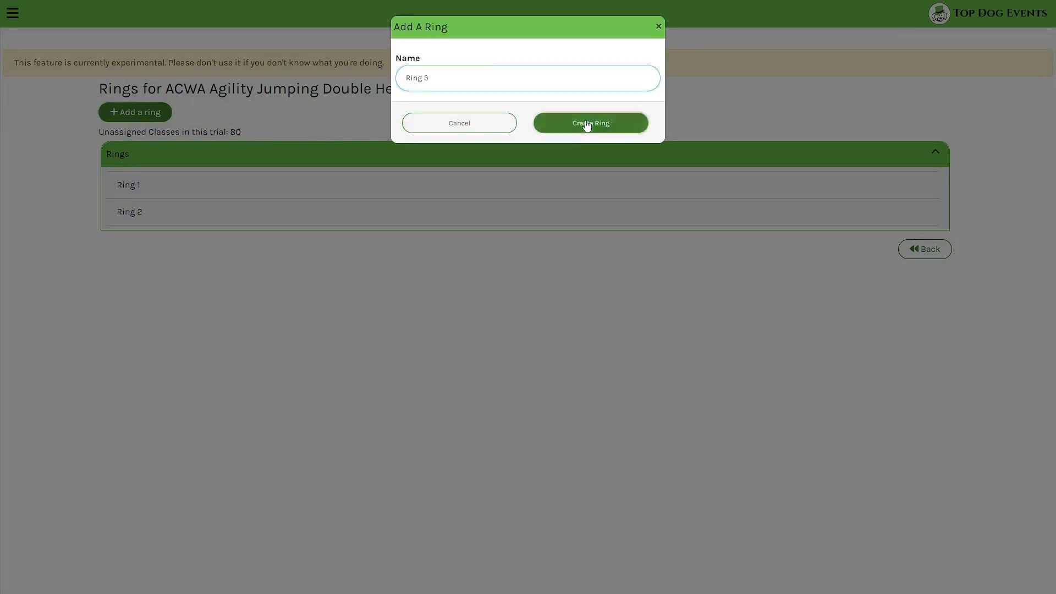
{"action": "key", "text": "Return"}
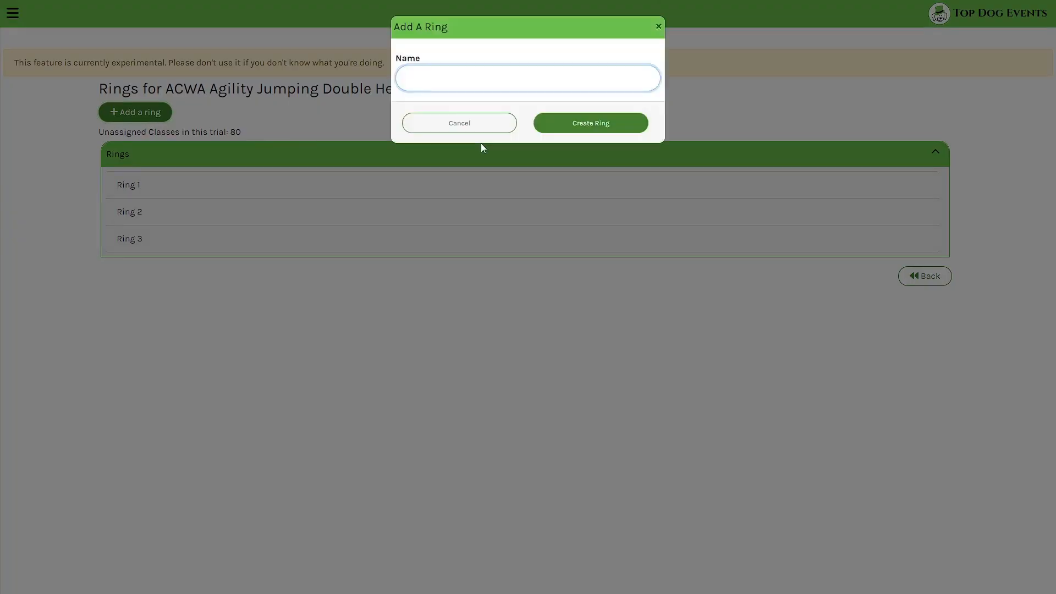
{"action": "type", "text": "Ring 4"}
{"action": "left_click", "coordinate": [574, 125]}
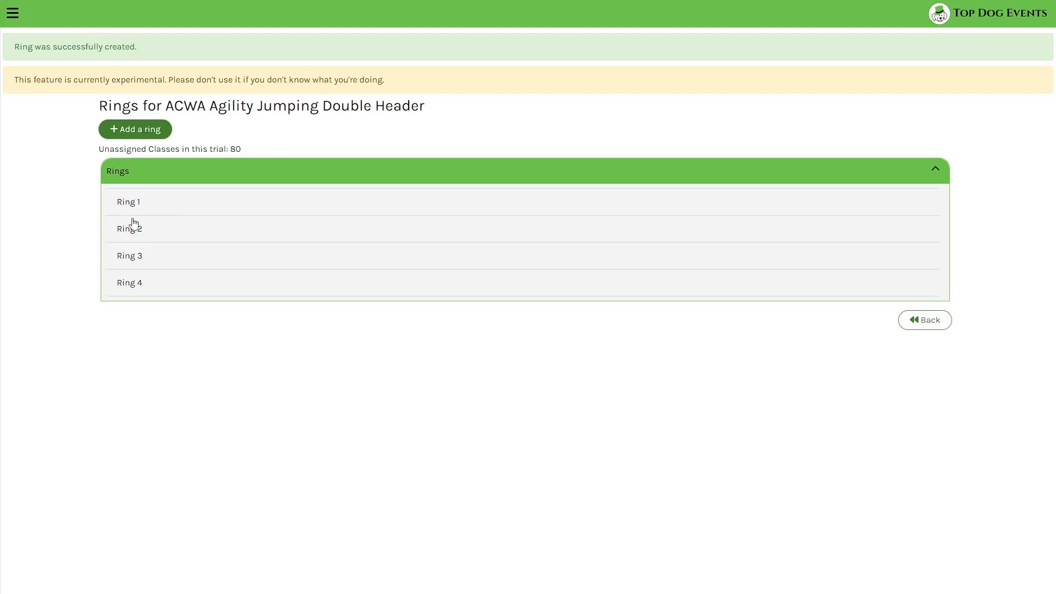
- In Ring 1, tick the AM Trial Novice and Open Agility classes (200–600)
{"action": "left_click", "coordinate": [140, 203]}
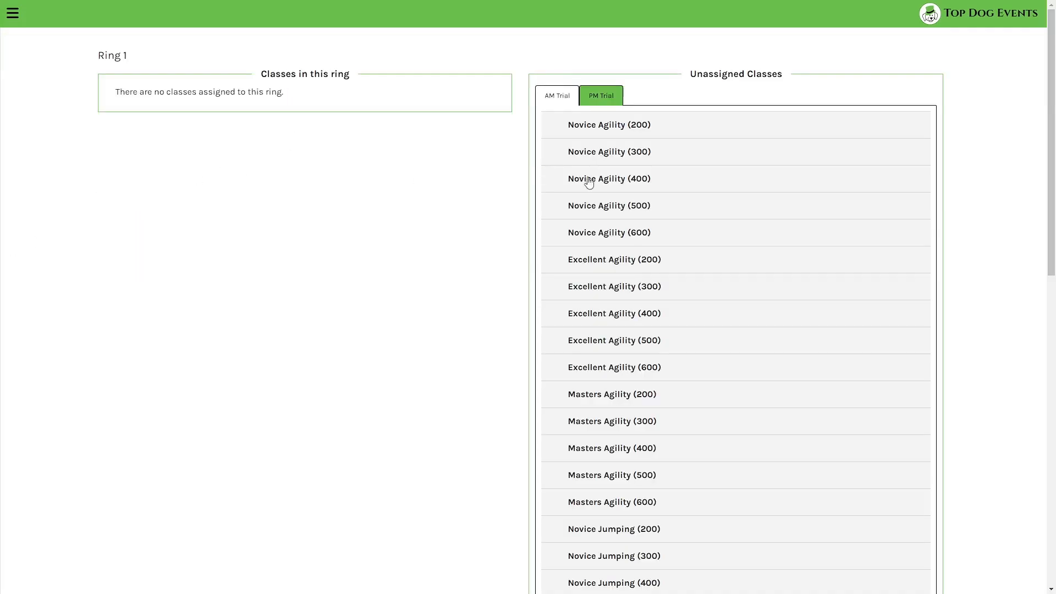
{"action": "scroll", "coordinate": [665, 198], "scroll_direction": "down", "scroll_amount": 10}
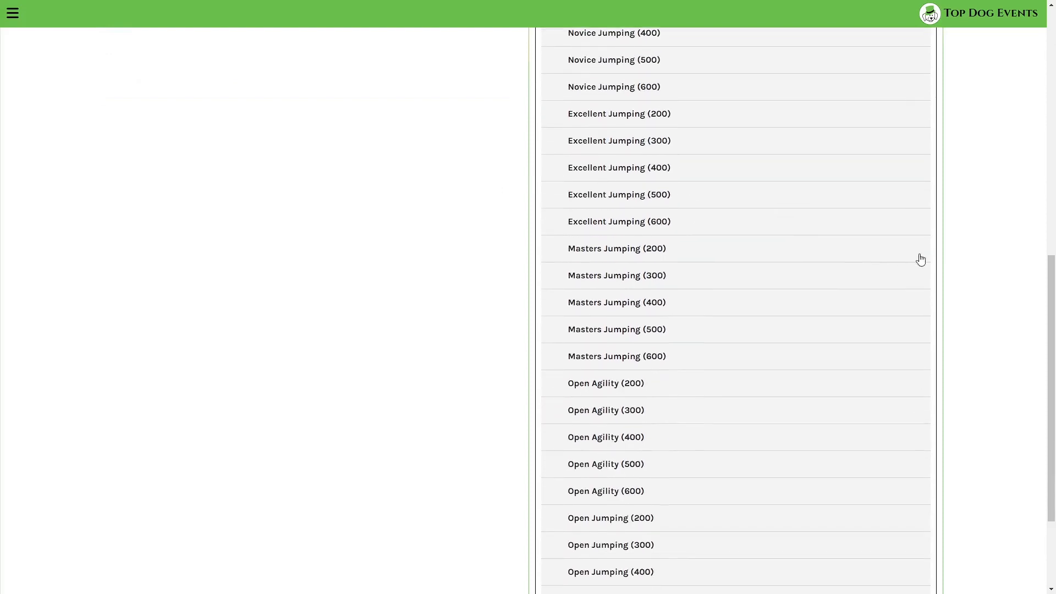
{"action": "scroll", "coordinate": [1006, 300], "scroll_direction": "down", "scroll_amount": 3}
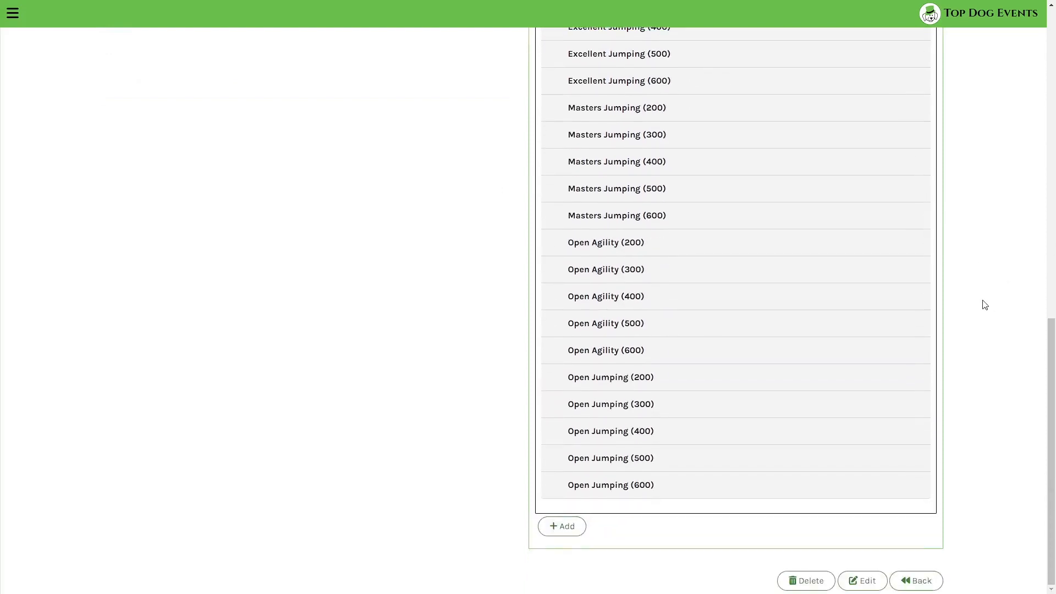
{"action": "scroll", "coordinate": [979, 308], "scroll_direction": "up", "scroll_amount": 10}
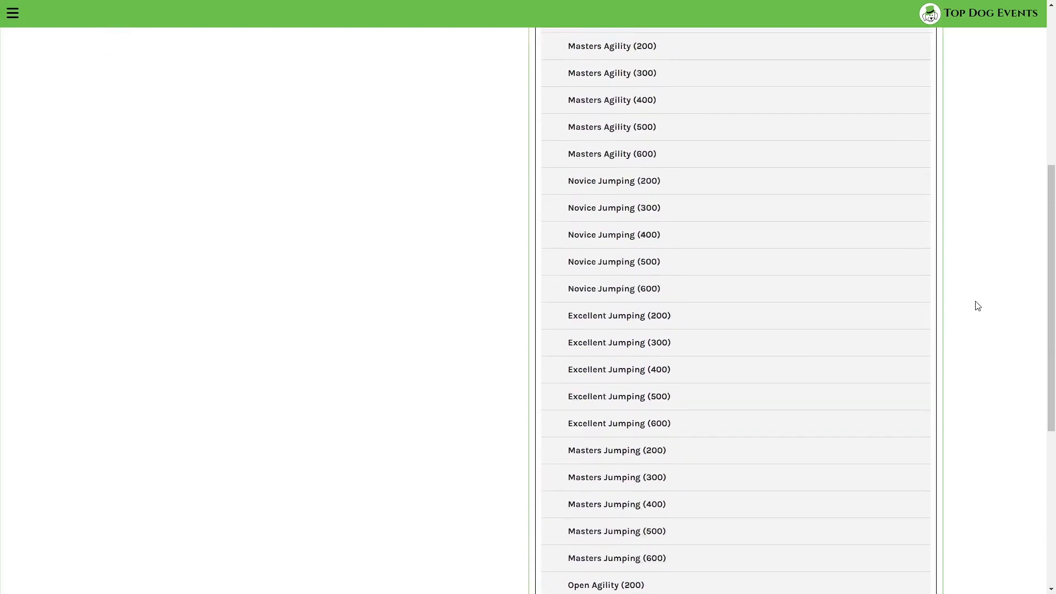
{"action": "scroll", "coordinate": [976, 301], "scroll_direction": "up", "scroll_amount": 3}
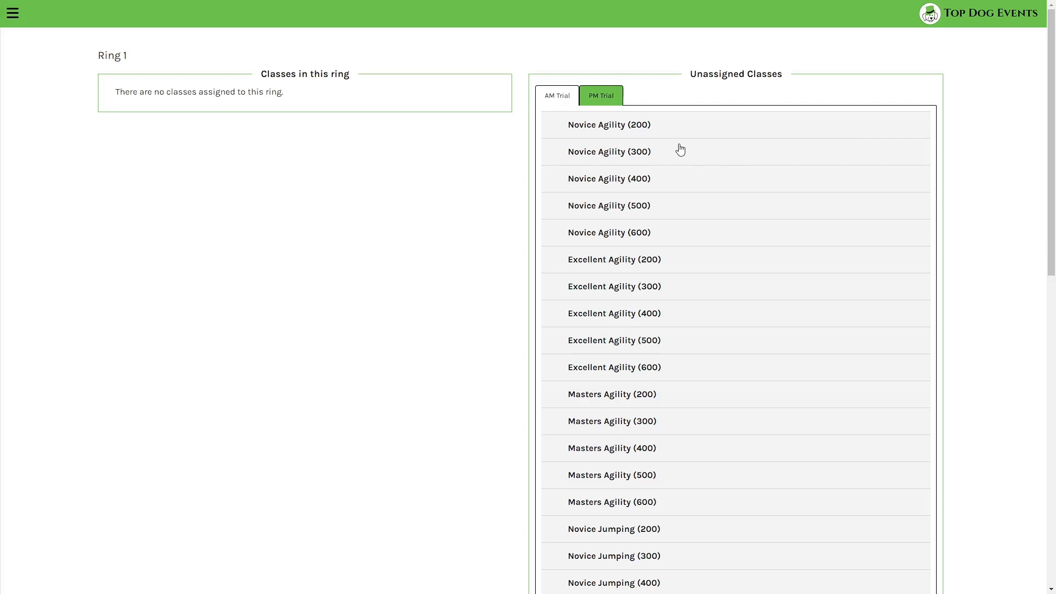
{"action": "left_click", "coordinate": [660, 131]}
{"action": "left_click", "coordinate": [659, 153]}
{"action": "left_click", "coordinate": [657, 186]}
{"action": "left_click", "coordinate": [657, 208]}
{"action": "left_click", "coordinate": [641, 234]}
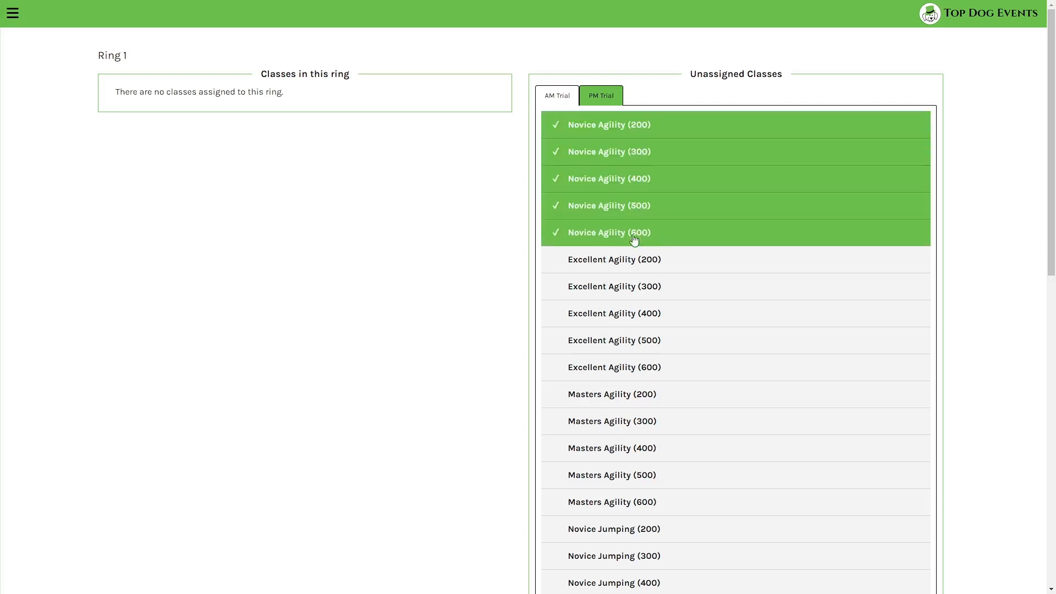
{"action": "scroll", "coordinate": [640, 253], "scroll_direction": "down", "scroll_amount": 6}
{"action": "scroll", "coordinate": [646, 374], "scroll_direction": "down", "scroll_amount": 3}
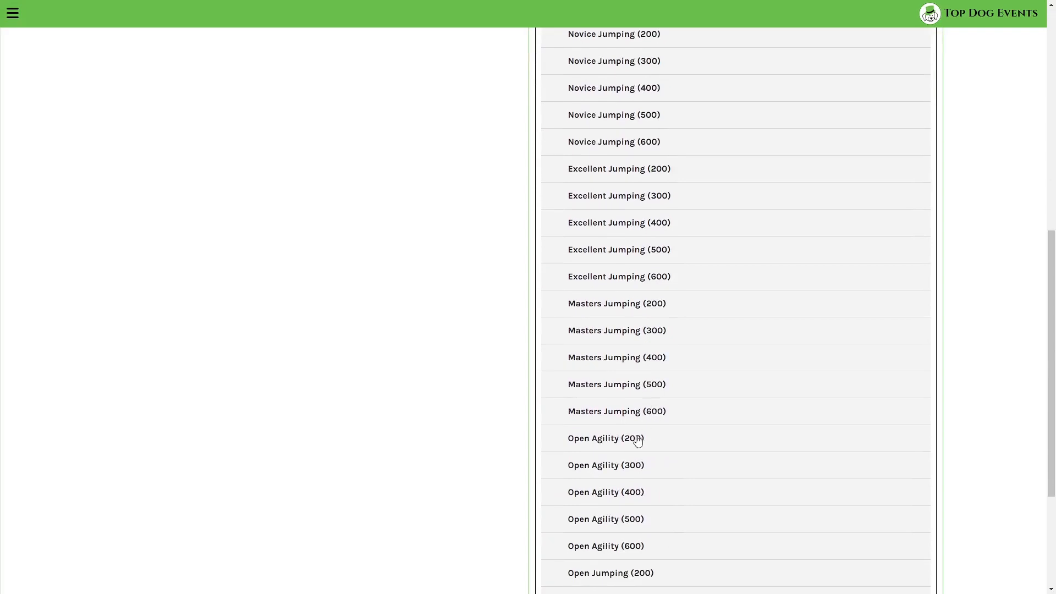
{"action": "left_click", "coordinate": [638, 438]}
{"action": "left_click", "coordinate": [643, 465]}
{"action": "left_click", "coordinate": [647, 491]}
{"action": "left_click", "coordinate": [646, 518]}
{"action": "left_click", "coordinate": [658, 543]}
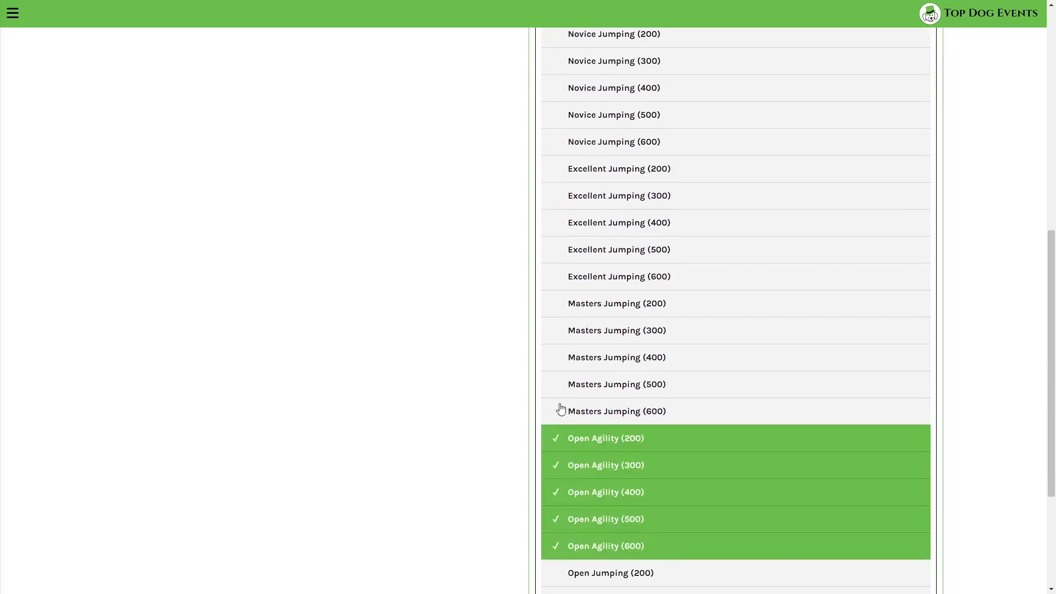
{"action": "scroll", "coordinate": [557, 396], "scroll_direction": "up", "scroll_amount": 9}
- Tick PM Trial Novice and Open Agility (200–600) and add all ticked classes to Ring 1
{"action": "left_click", "coordinate": [606, 98]}
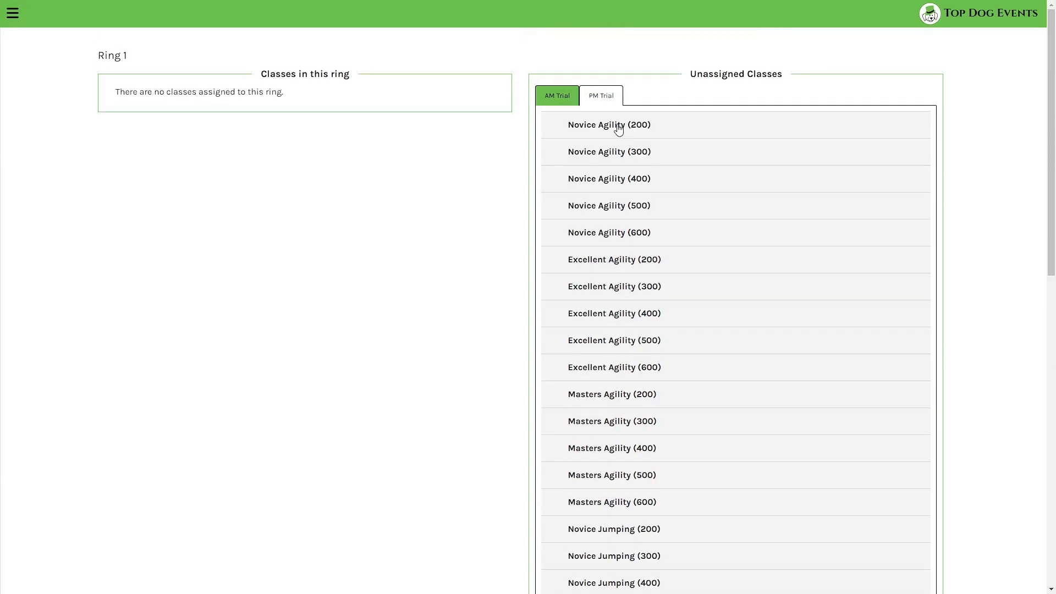
{"action": "left_click", "coordinate": [616, 125]}
{"action": "left_click", "coordinate": [610, 154]}
{"action": "left_click", "coordinate": [608, 180]}
{"action": "left_click", "coordinate": [607, 203]}
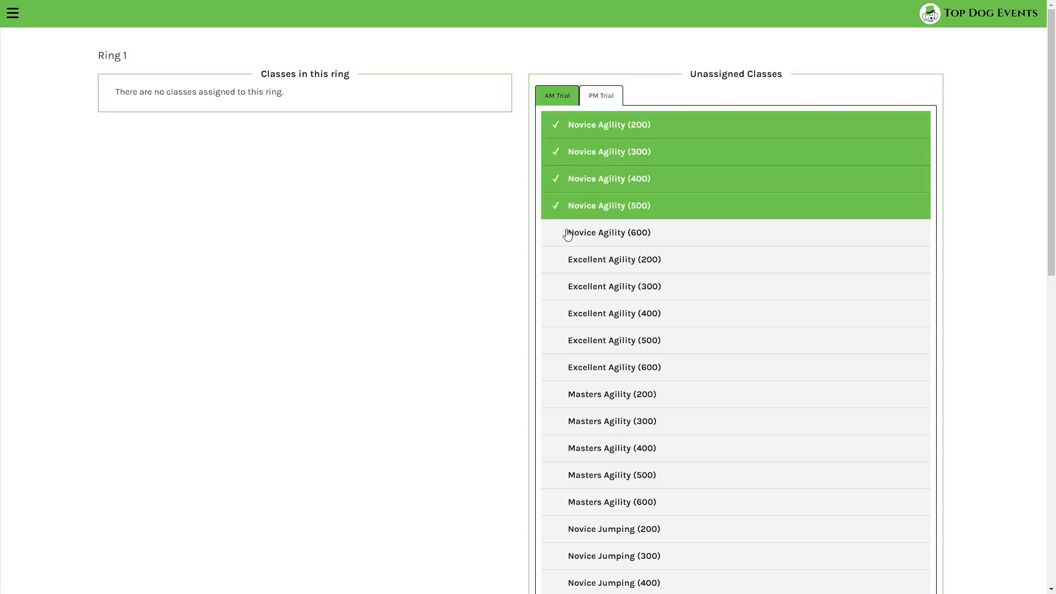
{"action": "left_click", "coordinate": [568, 233]}
{"action": "scroll", "coordinate": [544, 254], "scroll_direction": "down", "scroll_amount": 9}
{"action": "left_click", "coordinate": [624, 442]}
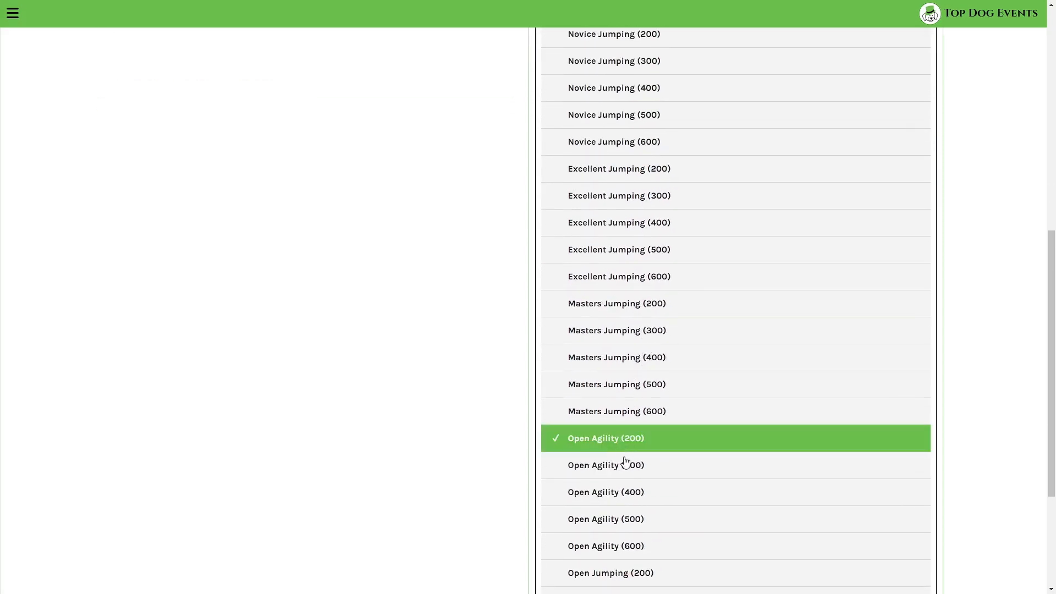
{"action": "left_click", "coordinate": [625, 465]}
{"action": "left_click", "coordinate": [627, 492]}
{"action": "left_click", "coordinate": [633, 518]}
{"action": "left_click", "coordinate": [636, 545]}
{"action": "scroll", "coordinate": [636, 533], "scroll_direction": "down", "scroll_amount": 3}
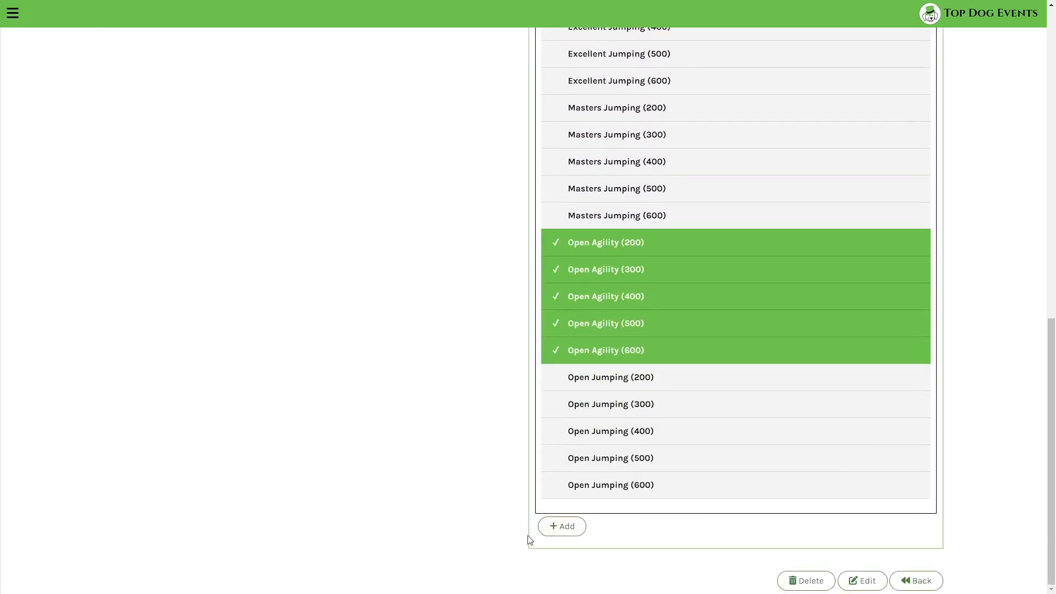
{"action": "left_click", "coordinate": [562, 526]}
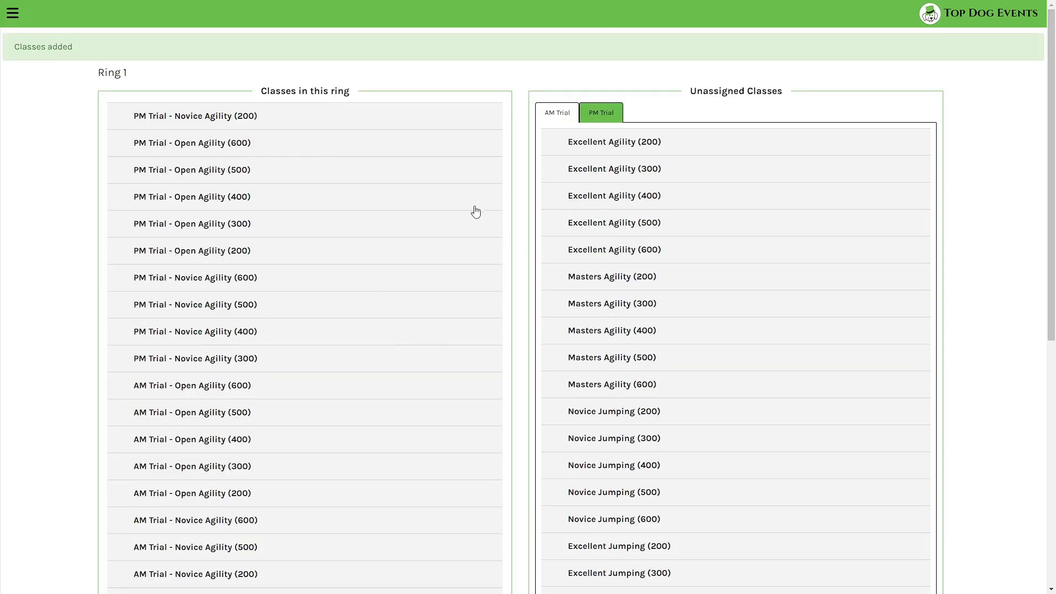
{"action": "scroll", "coordinate": [431, 172], "scroll_direction": "down", "scroll_amount": 7}
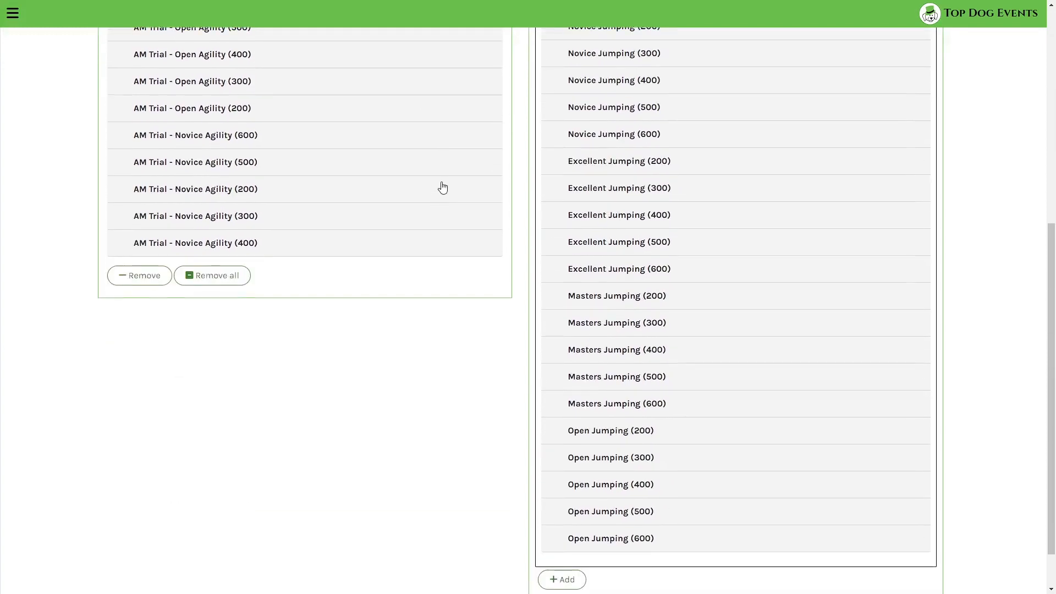
{"action": "scroll", "coordinate": [448, 194], "scroll_direction": "down", "scroll_amount": 1}
{"action": "scroll", "coordinate": [493, 271], "scroll_direction": "up", "scroll_amount": 8}
{"action": "scroll", "coordinate": [556, 229], "scroll_direction": "down", "scroll_amount": 8}
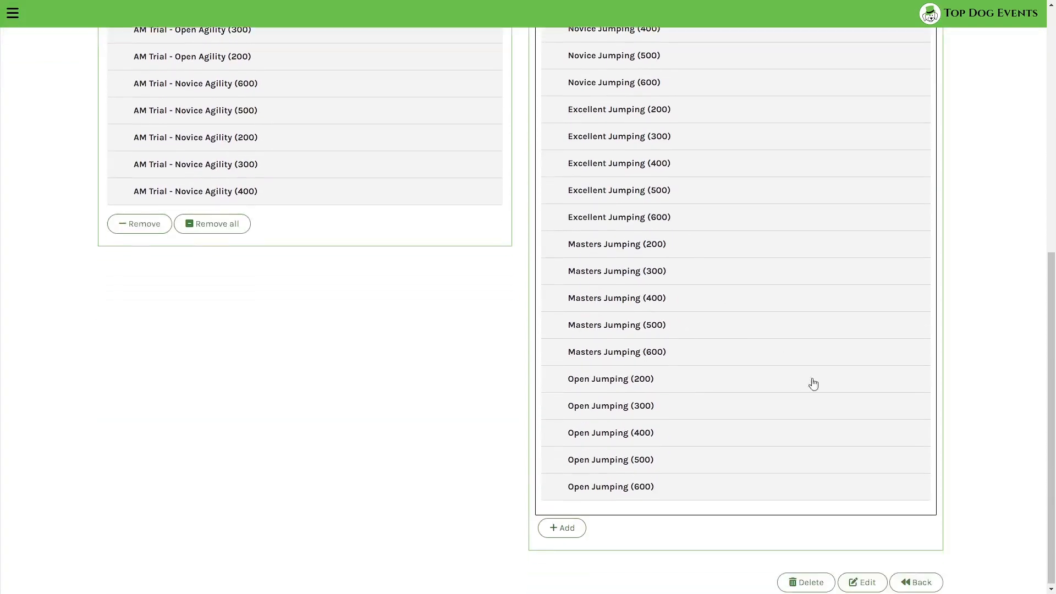
- Open Ring 2 and tick AM Trial Excellent and Masters Agility (200–600)
{"action": "left_click", "coordinate": [915, 581]}
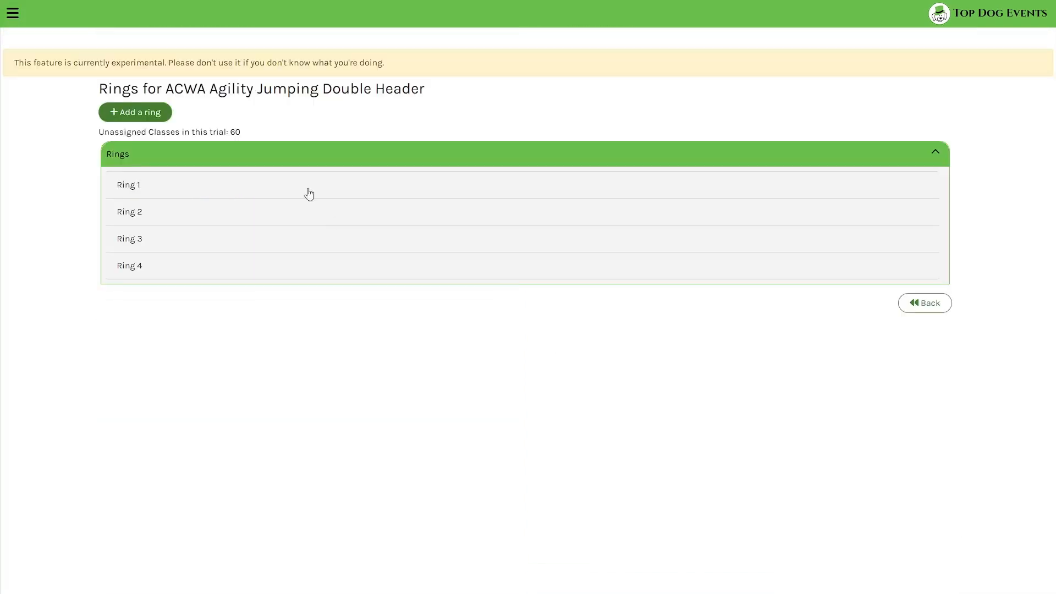
{"action": "left_click", "coordinate": [228, 211]}
{"action": "left_click", "coordinate": [587, 135]}
{"action": "left_click", "coordinate": [590, 159]}
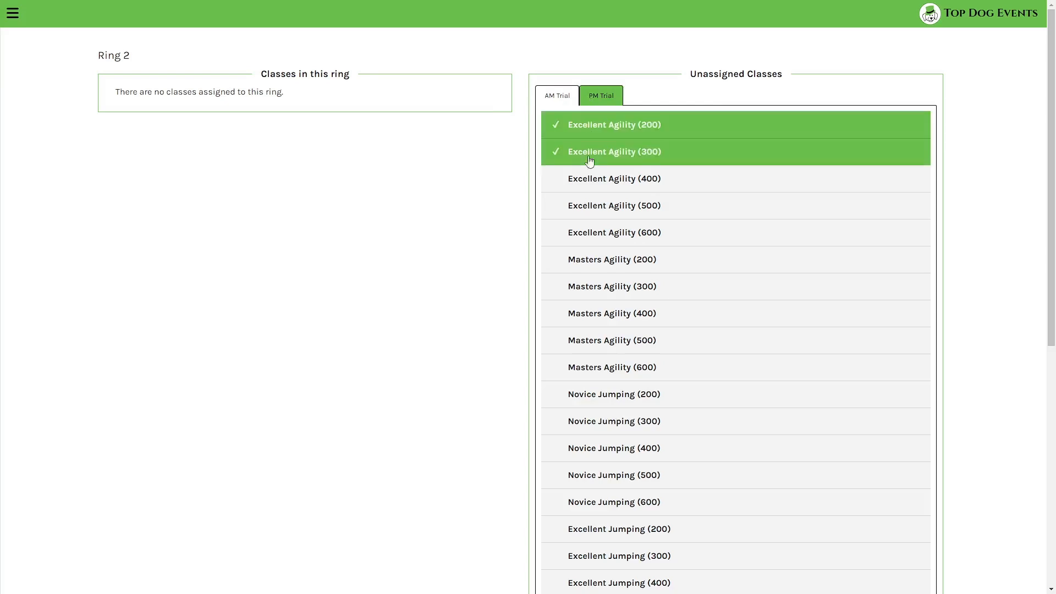
{"action": "left_click", "coordinate": [591, 185]}
{"action": "left_click", "coordinate": [597, 209]}
{"action": "left_click", "coordinate": [599, 237]}
{"action": "left_click", "coordinate": [600, 267]}
{"action": "left_click", "coordinate": [602, 291]}
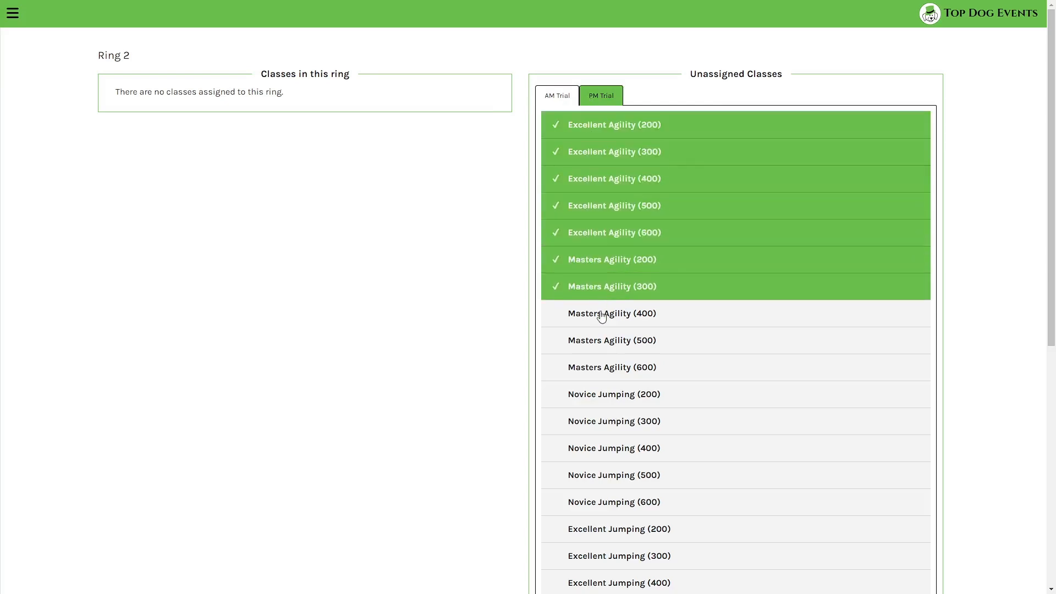
{"action": "left_click", "coordinate": [601, 317]}
{"action": "left_click", "coordinate": [603, 342]}
{"action": "left_click", "coordinate": [605, 372]}
- Tick PM Trial Excellent and Masters Agility (200–600) and add all ticked classes to Ring 2
{"action": "left_click", "coordinate": [613, 102]}
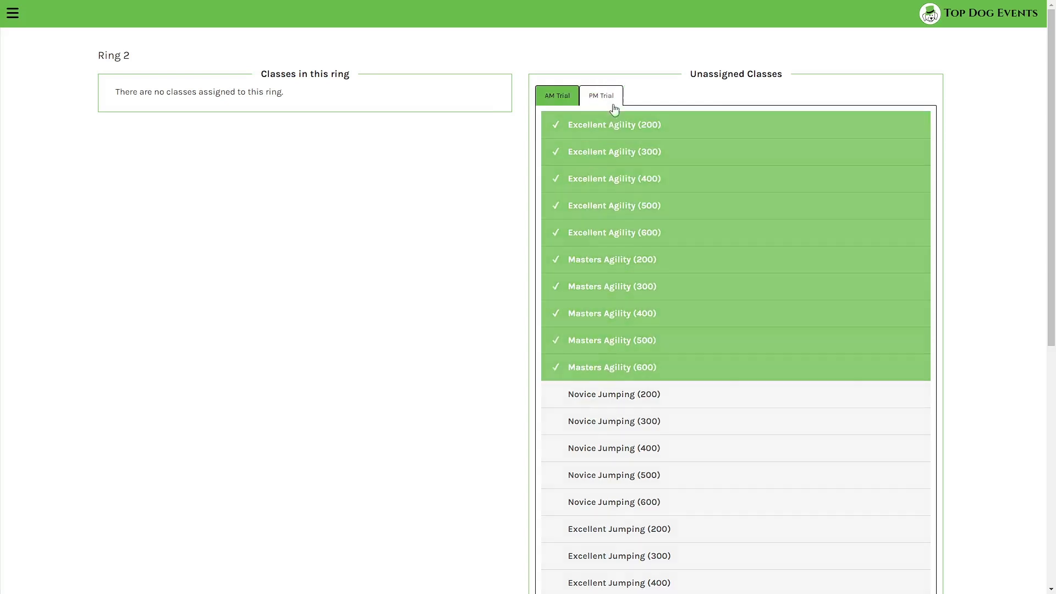
{"action": "left_click", "coordinate": [610, 125]}
{"action": "left_click", "coordinate": [609, 153]}
{"action": "left_click", "coordinate": [608, 179]}
{"action": "left_click", "coordinate": [609, 206]}
{"action": "left_click", "coordinate": [612, 233]}
{"action": "left_click", "coordinate": [609, 260]}
{"action": "left_click", "coordinate": [608, 287]}
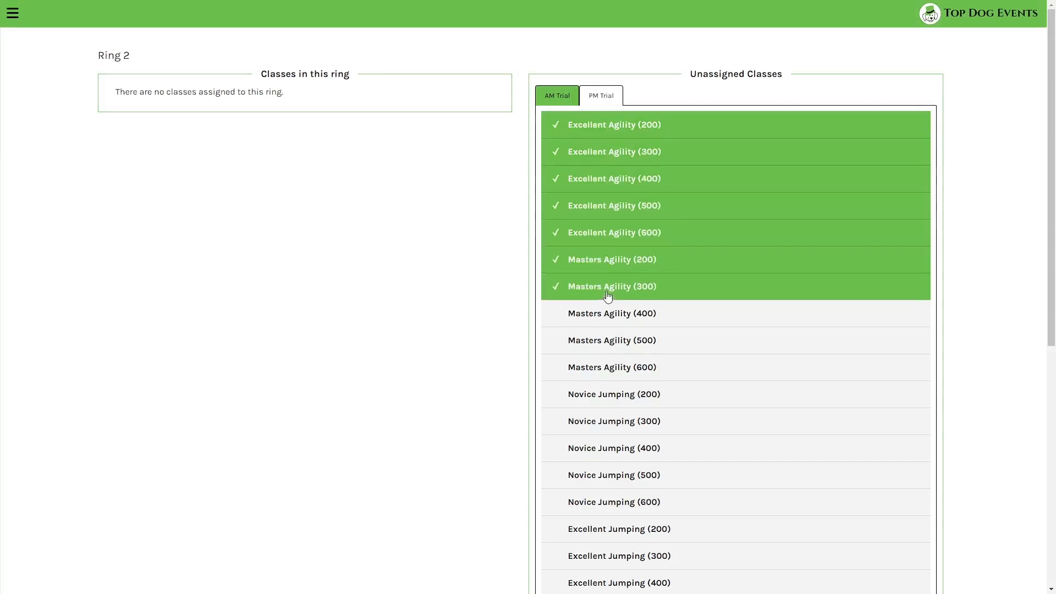
{"action": "left_click", "coordinate": [606, 315]}
{"action": "left_click", "coordinate": [605, 344]}
{"action": "left_click", "coordinate": [608, 368]}
{"action": "scroll", "coordinate": [590, 371], "scroll_direction": "down", "scroll_amount": 8}
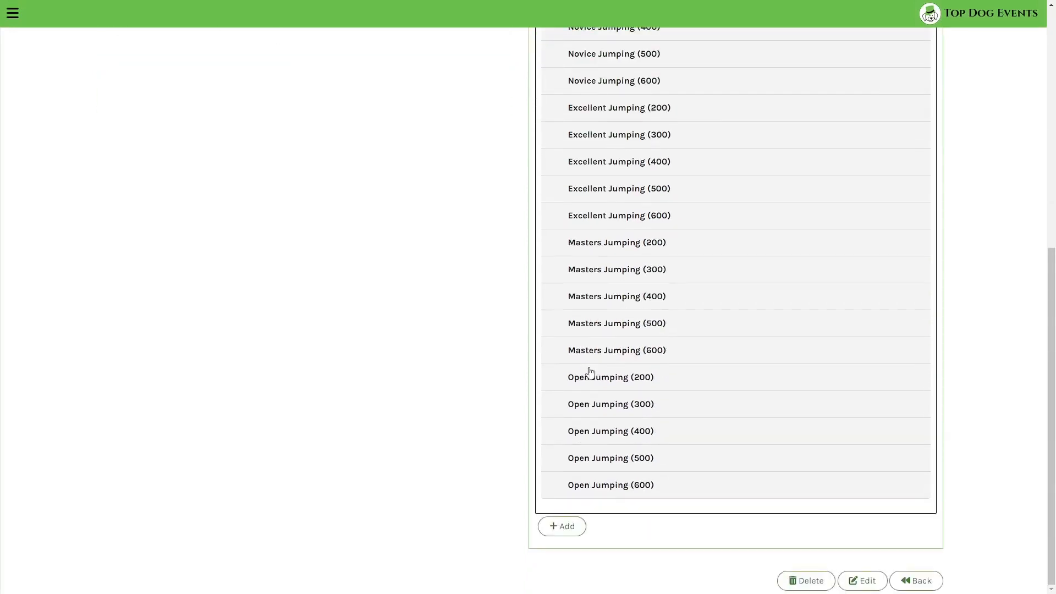
{"action": "left_click", "coordinate": [576, 527]}
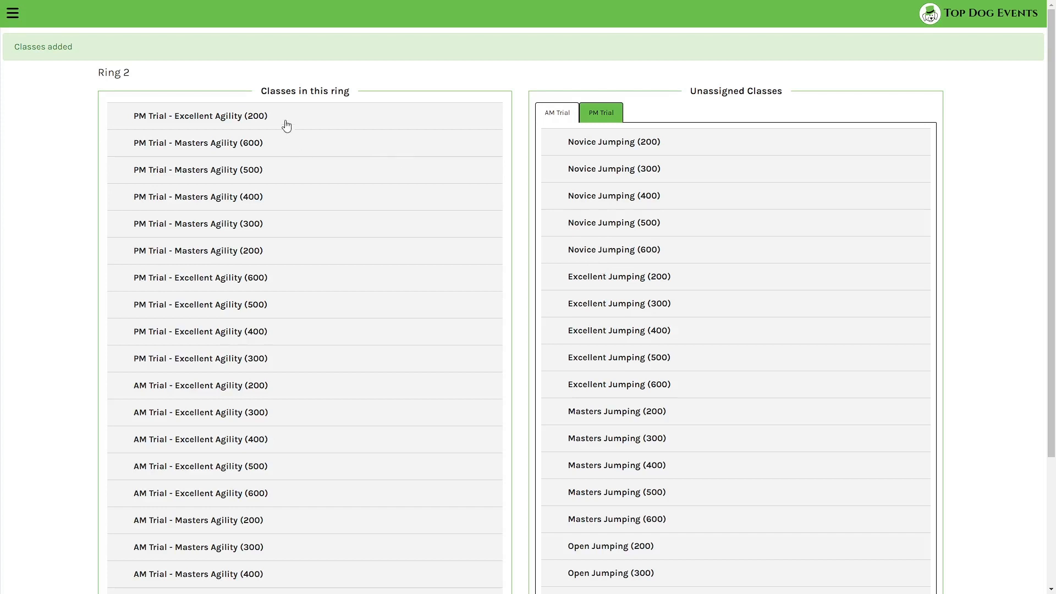
- Tick and untick three Excellent Agility classes in Ring 2, then return to the rings overview
{"action": "scroll", "coordinate": [319, 245], "scroll_direction": "down", "scroll_amount": 3}
{"action": "left_click", "coordinate": [242, 198]}
{"action": "left_click", "coordinate": [250, 250]}
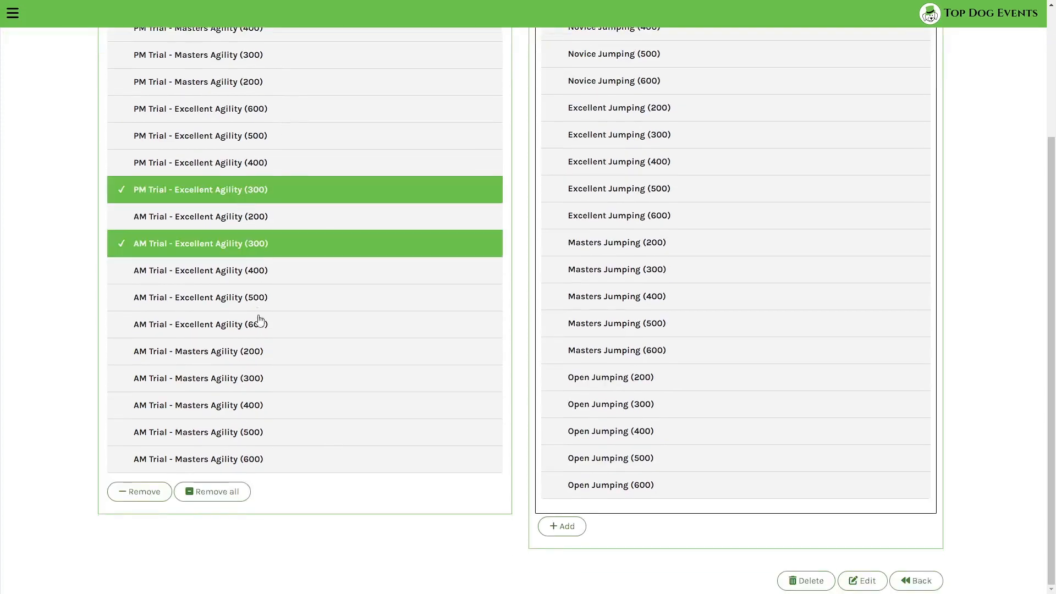
{"action": "left_click", "coordinate": [258, 323]}
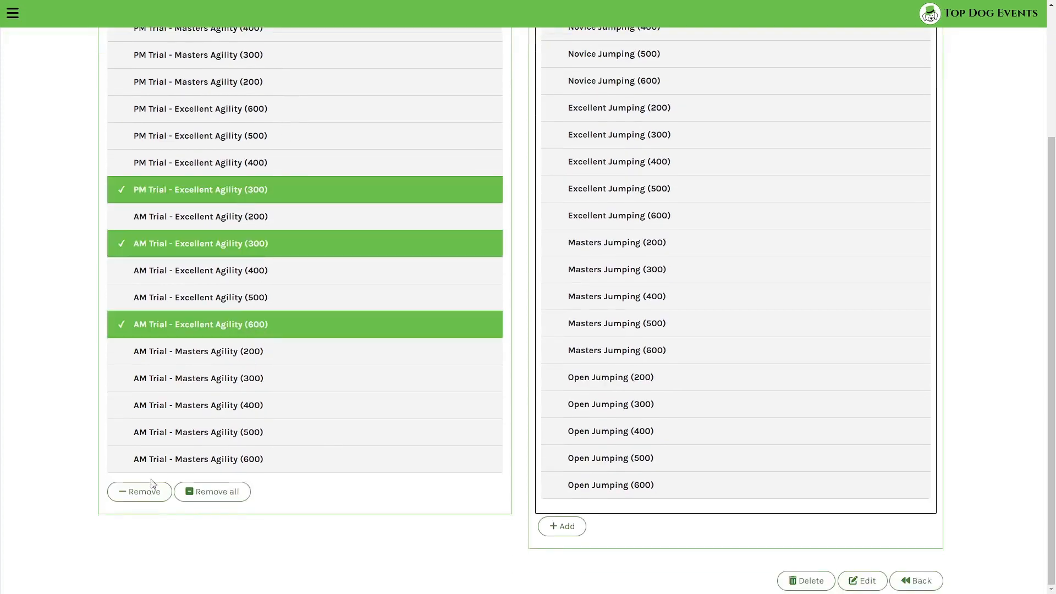
{"action": "left_click", "coordinate": [223, 326]}
{"action": "left_click", "coordinate": [235, 253]}
{"action": "left_click", "coordinate": [248, 192]}
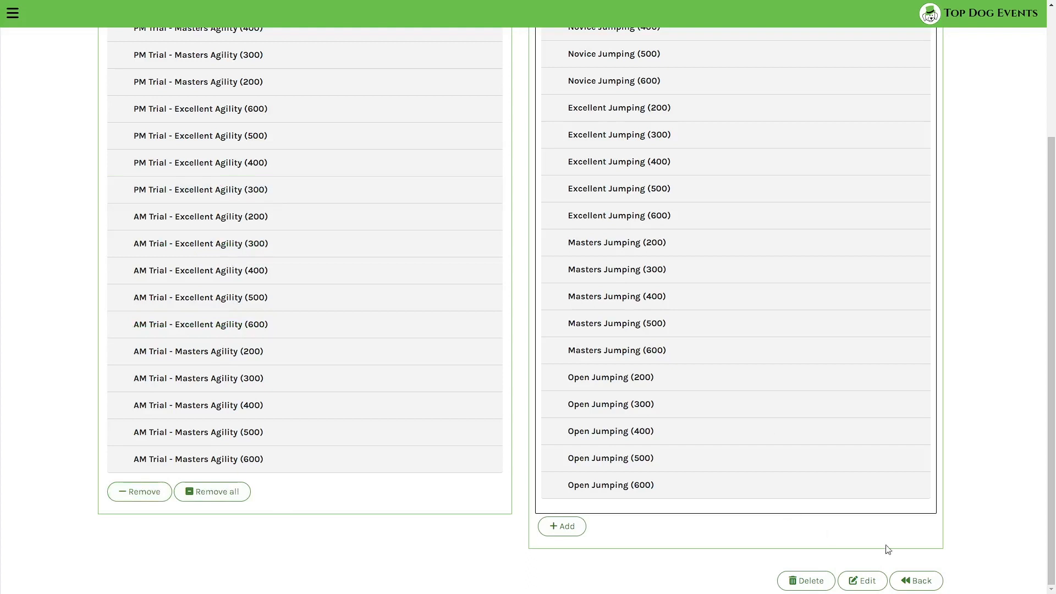
{"action": "left_click", "coordinate": [916, 581]}
- Open Ring 3 and add AM Trial Novice and Open Jumping (200–600) to it
{"action": "left_click", "coordinate": [203, 241]}
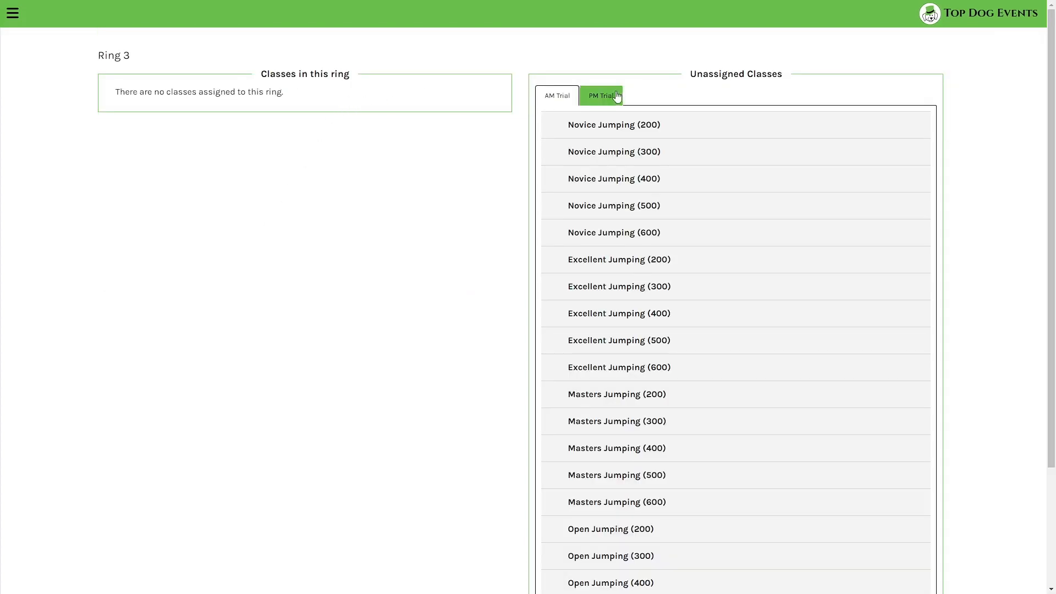
{"action": "left_click", "coordinate": [620, 132]}
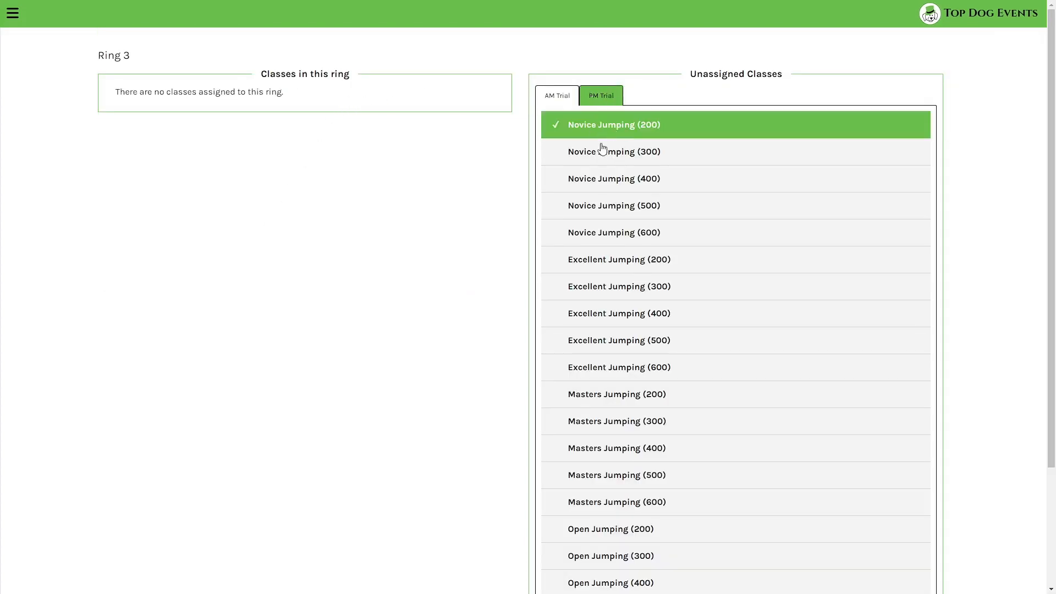
{"action": "left_click", "coordinate": [601, 154]}
{"action": "left_click", "coordinate": [603, 192]}
{"action": "left_click", "coordinate": [607, 207]}
{"action": "left_click", "coordinate": [609, 235]}
{"action": "scroll", "coordinate": [608, 236], "scroll_direction": "down", "scroll_amount": 3}
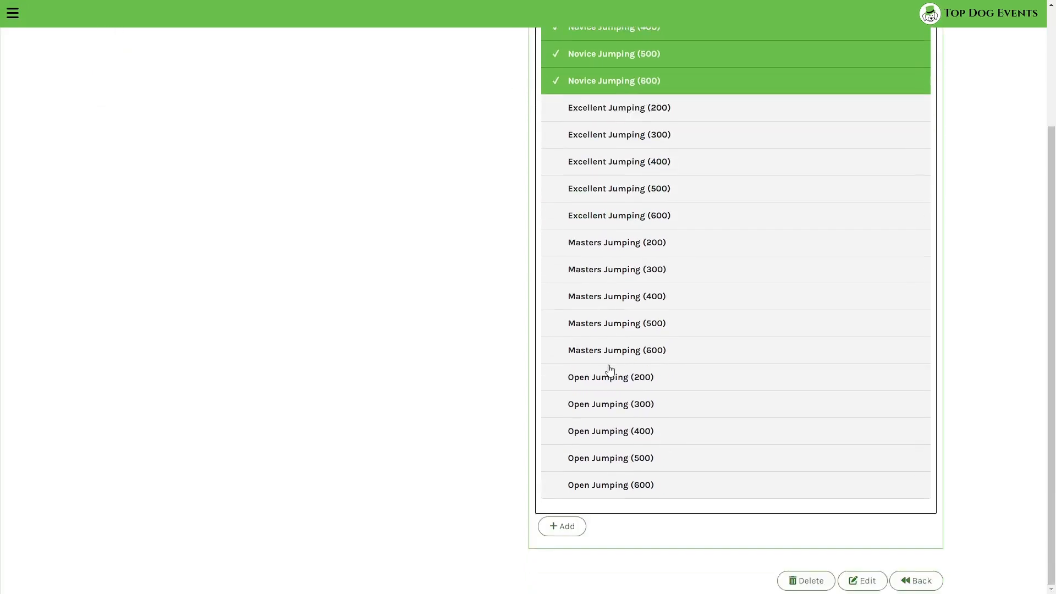
{"action": "left_click", "coordinate": [612, 379]}
{"action": "left_click", "coordinate": [613, 407]}
{"action": "left_click", "coordinate": [618, 434]}
{"action": "left_click", "coordinate": [621, 457]}
{"action": "left_click", "coordinate": [621, 485]}
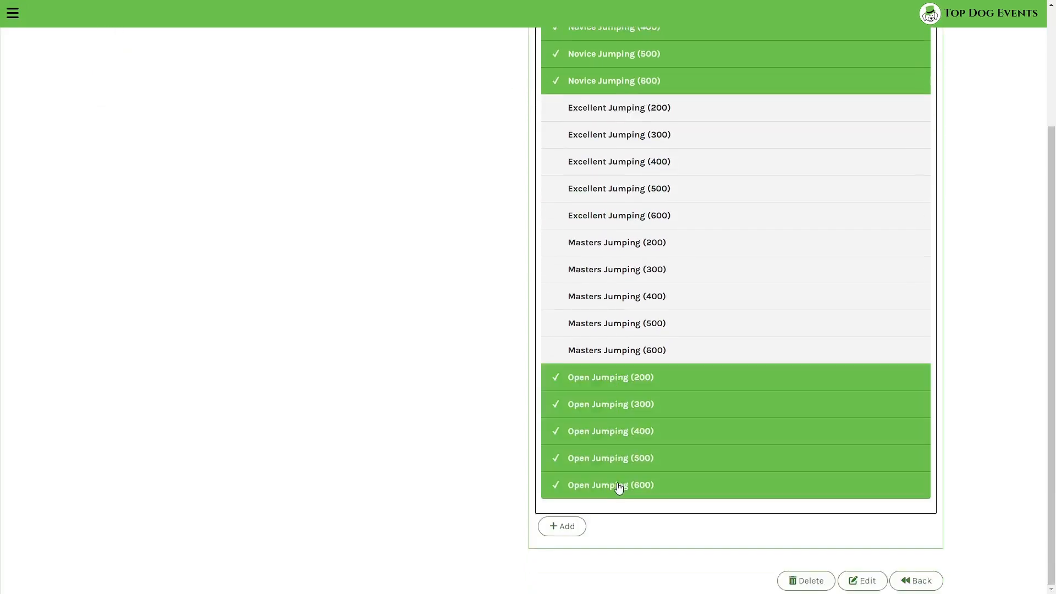
{"action": "left_click", "coordinate": [567, 527]}
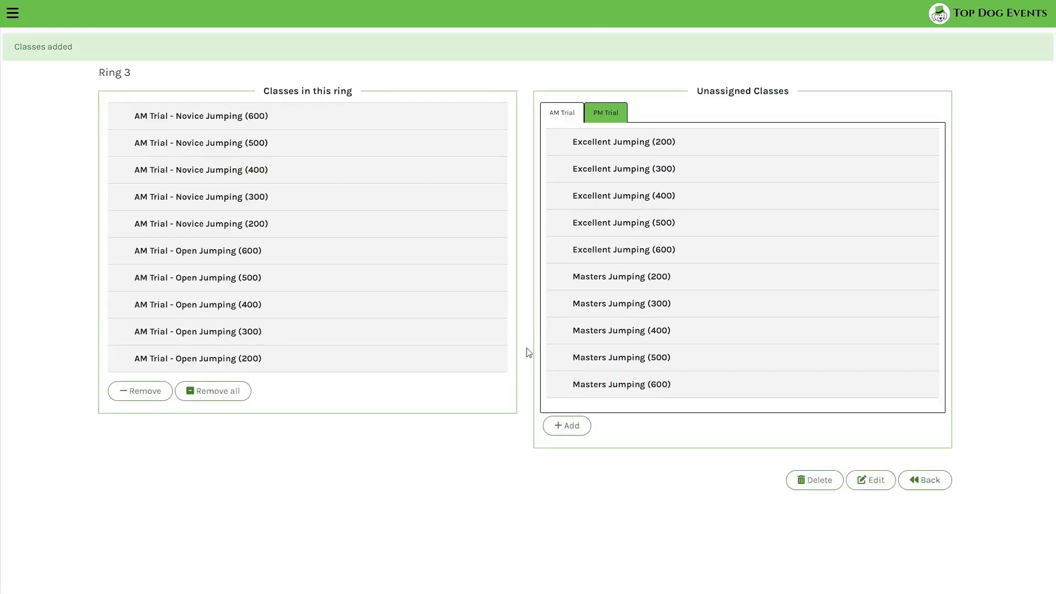
- Add PM Trial Novice and Open Jumping (200–600) to Ring 3
{"action": "left_click", "coordinate": [607, 114]}
{"action": "left_click", "coordinate": [618, 144]}
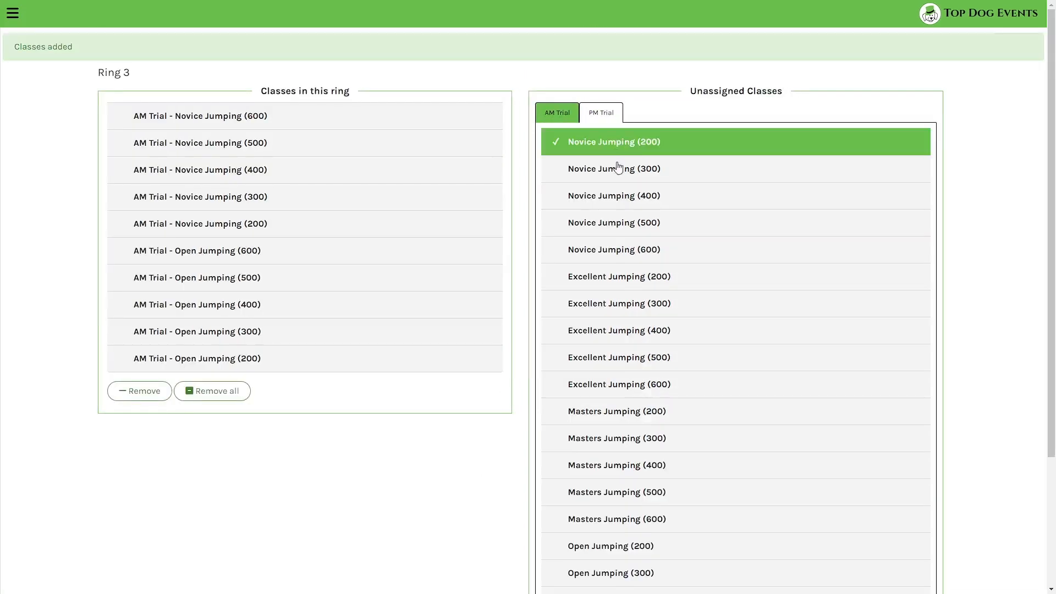
{"action": "left_click", "coordinate": [618, 170]}
{"action": "left_click", "coordinate": [620, 198]}
{"action": "left_click", "coordinate": [622, 225]}
{"action": "left_click", "coordinate": [623, 252]}
{"action": "scroll", "coordinate": [607, 300], "scroll_direction": "down", "scroll_amount": 3}
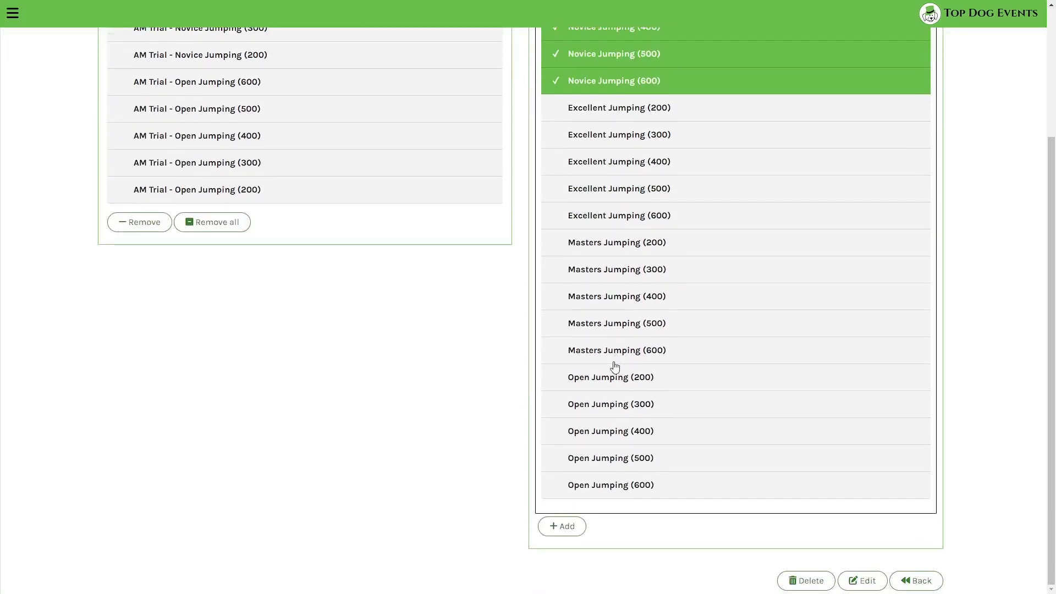
{"action": "left_click", "coordinate": [610, 378]}
{"action": "left_click", "coordinate": [610, 405]}
{"action": "left_click", "coordinate": [612, 433]}
{"action": "left_click", "coordinate": [613, 459]}
{"action": "left_click", "coordinate": [615, 487]}
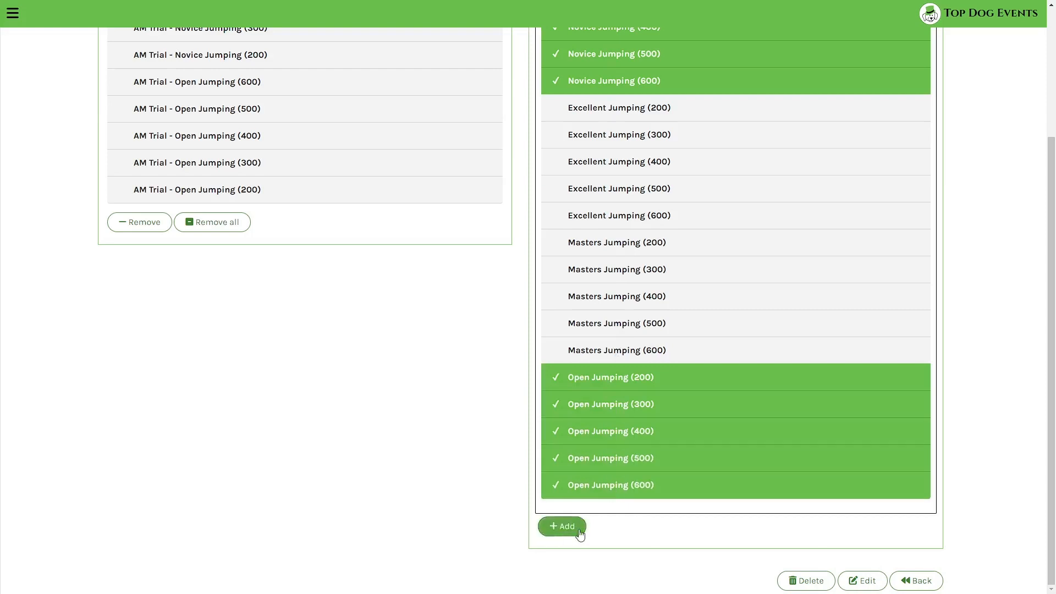
{"action": "left_click", "coordinate": [560, 527]}
{"action": "scroll", "coordinate": [484, 446], "scroll_direction": "down", "scroll_amount": 3}
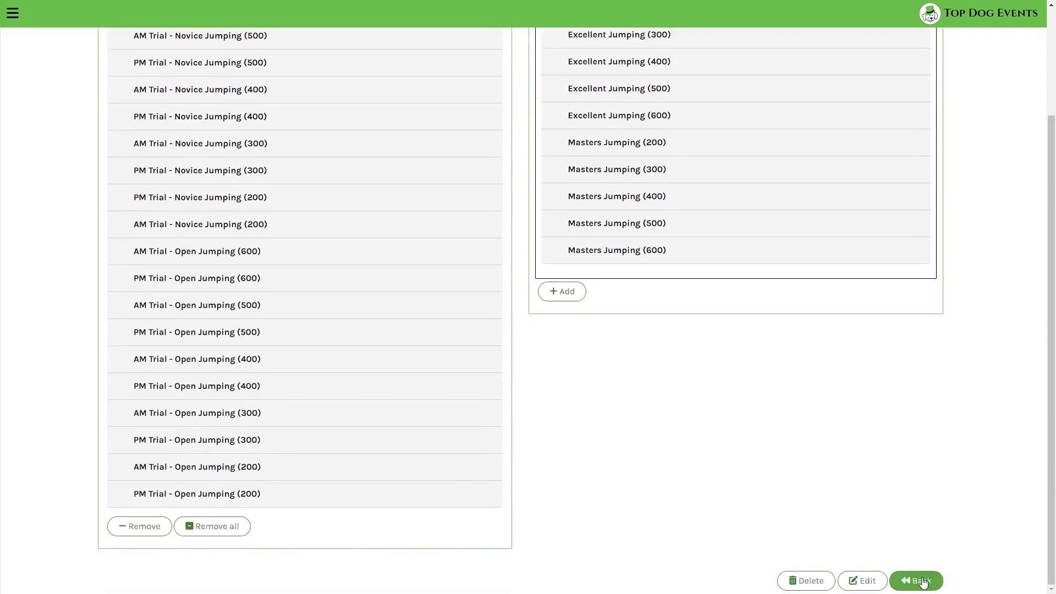
- Open Ring 4 and add AM Trial Excellent and Masters Jumping (200–600) to it
{"action": "left_click", "coordinate": [922, 581]}
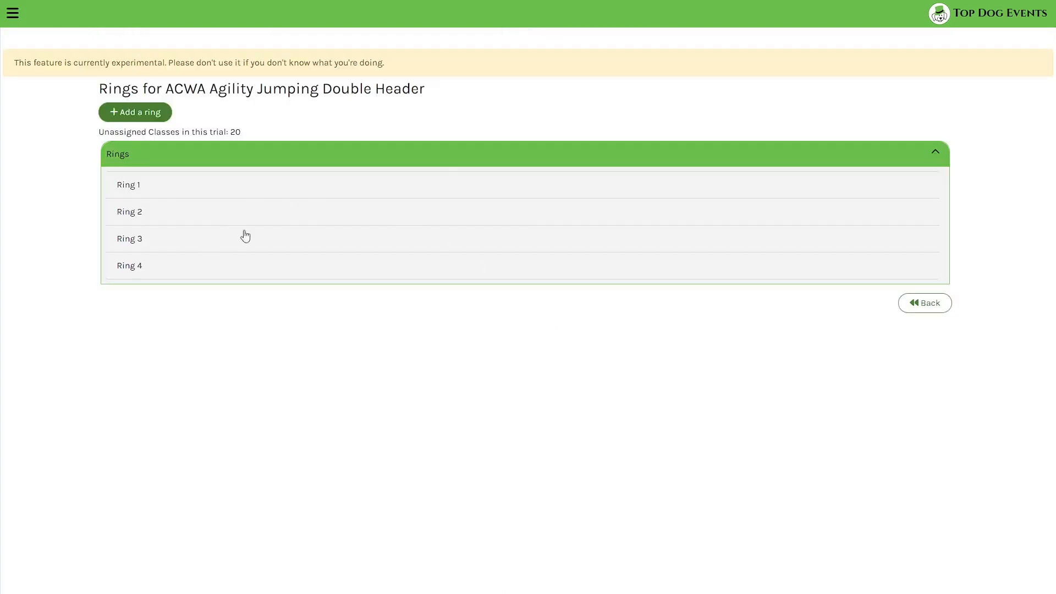
{"action": "left_click", "coordinate": [271, 269]}
{"action": "left_click", "coordinate": [630, 124]}
{"action": "left_click", "coordinate": [637, 152]}
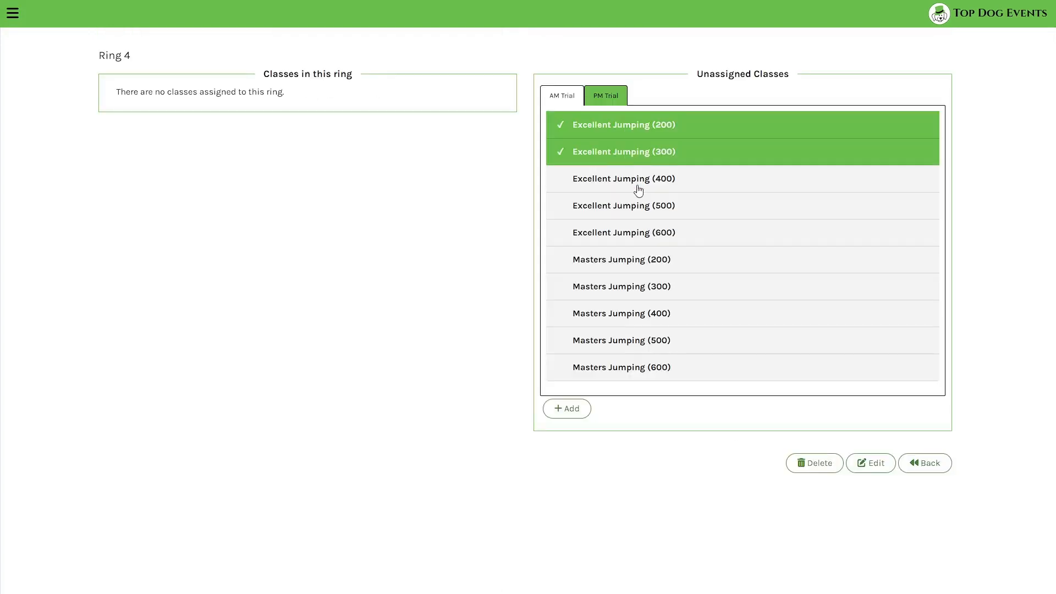
{"action": "left_click", "coordinate": [639, 180]}
{"action": "left_click", "coordinate": [639, 205]}
{"action": "left_click", "coordinate": [636, 232]}
{"action": "left_click", "coordinate": [636, 259]}
{"action": "left_click", "coordinate": [636, 286]}
{"action": "left_click", "coordinate": [635, 313]}
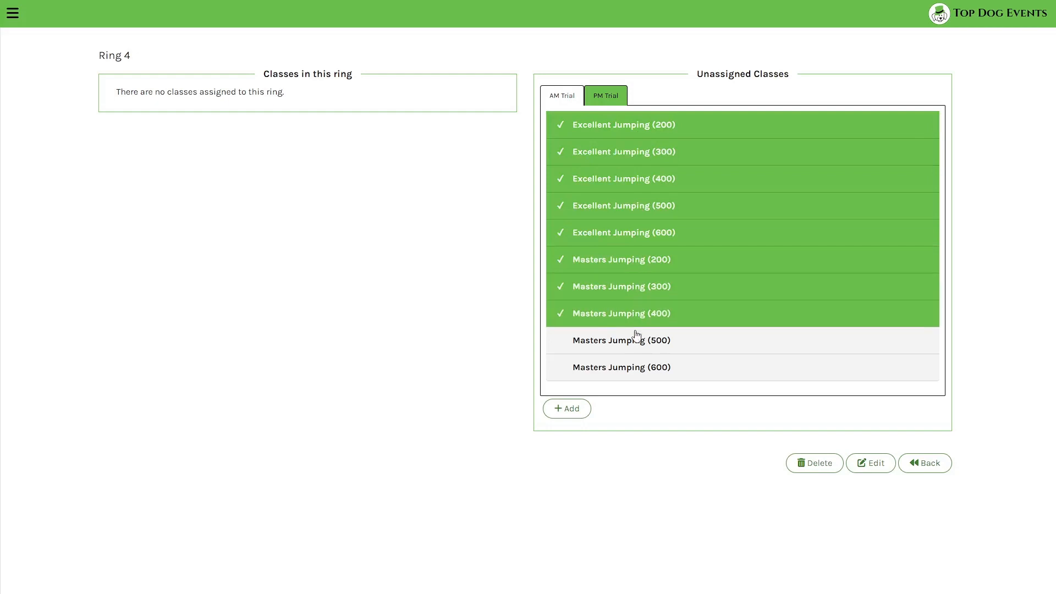
{"action": "left_click", "coordinate": [636, 340]}
{"action": "left_click", "coordinate": [634, 367]}
{"action": "left_click", "coordinate": [567, 408]}
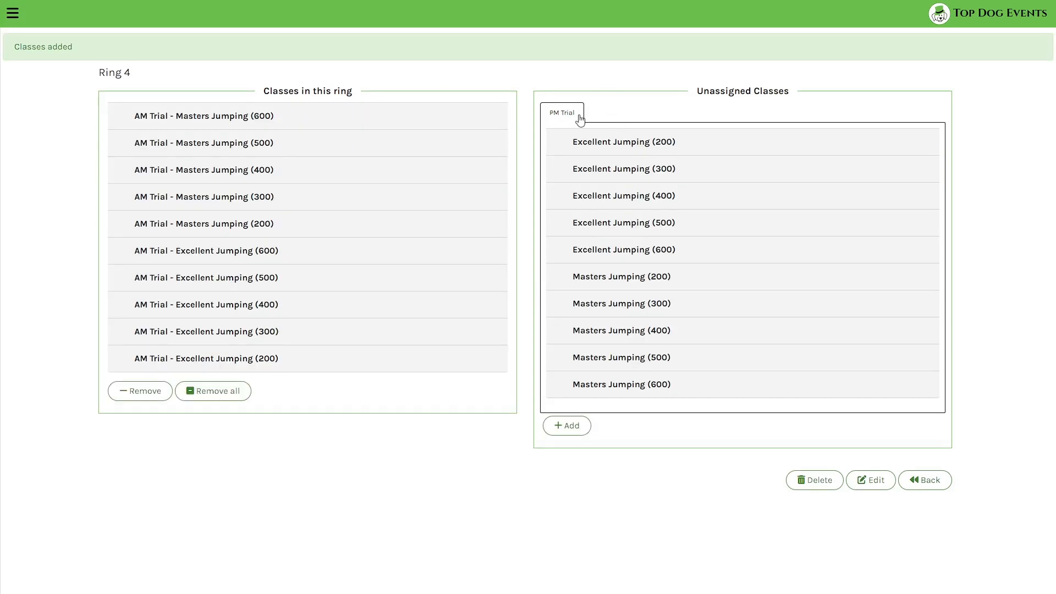
- Add PM Trial Excellent and Masters Jumping (200–600) to Ring 4, then return to the trial dashboard
{"action": "left_click", "coordinate": [616, 146]}
{"action": "left_click", "coordinate": [621, 175]}
{"action": "left_click", "coordinate": [623, 199]}
{"action": "left_click", "coordinate": [627, 225]}
{"action": "left_click", "coordinate": [632, 252]}
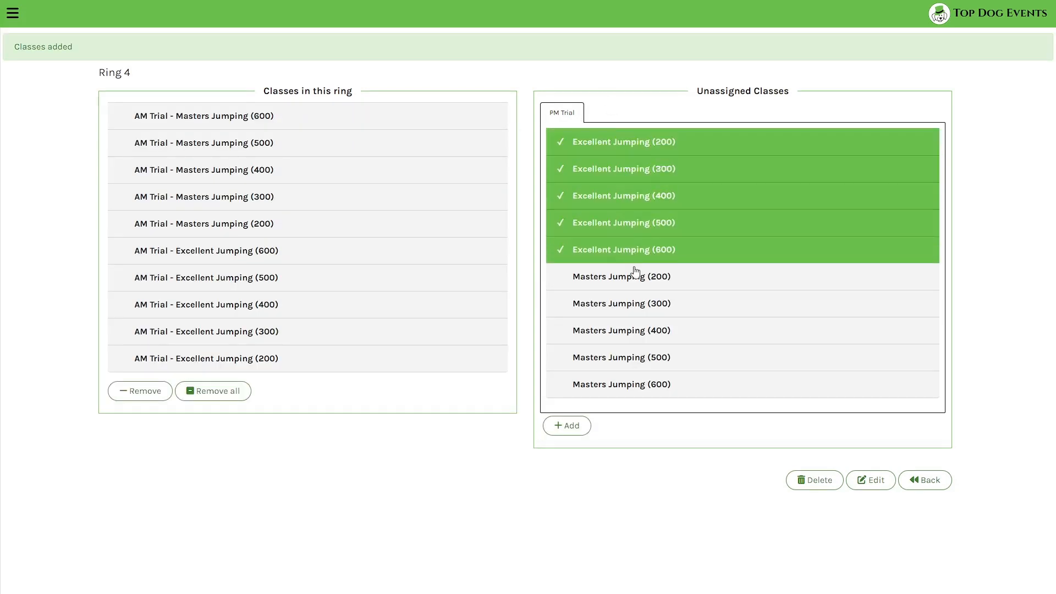
{"action": "left_click", "coordinate": [631, 278]}
{"action": "left_click", "coordinate": [631, 308]}
{"action": "left_click", "coordinate": [630, 335]}
{"action": "left_click", "coordinate": [628, 360]}
{"action": "left_click", "coordinate": [627, 388]}
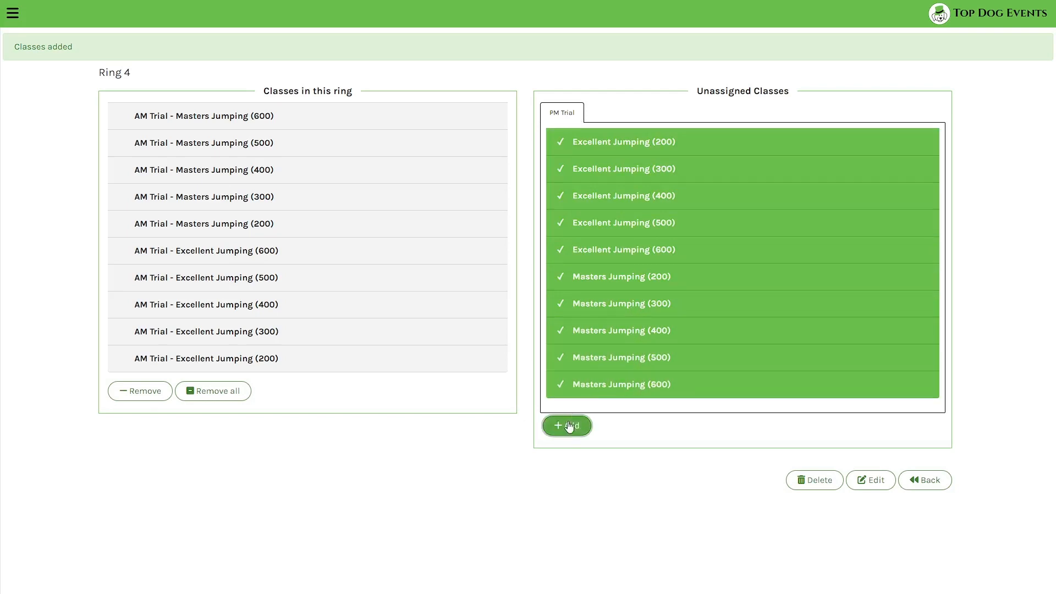
{"action": "left_click", "coordinate": [571, 425]}
{"action": "scroll", "coordinate": [688, 368], "scroll_direction": "down", "scroll_amount": 3}
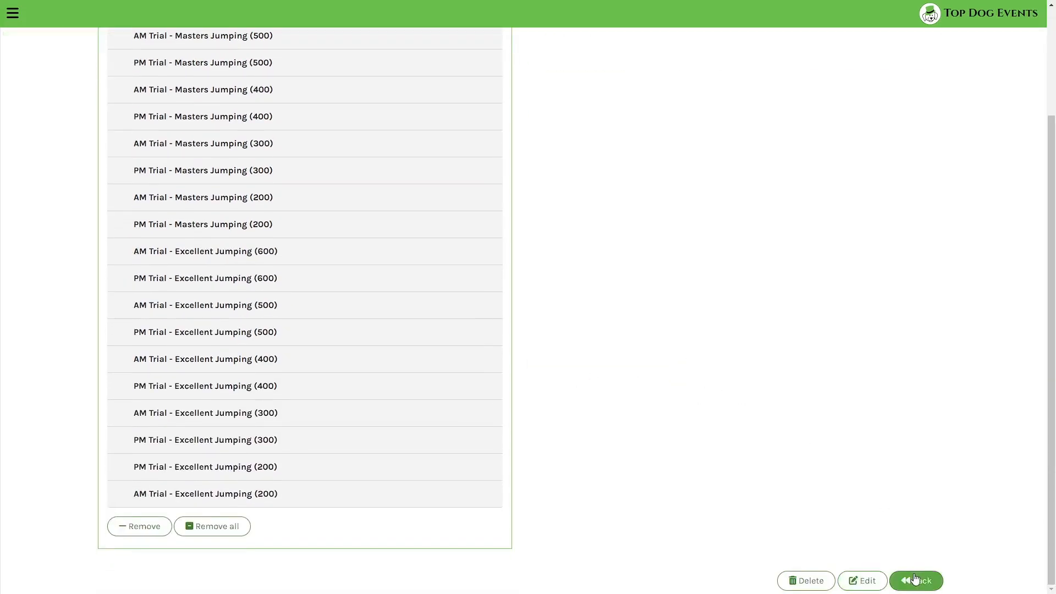
{"action": "left_click", "coordinate": [912, 579]}
{"action": "left_click", "coordinate": [917, 303]}
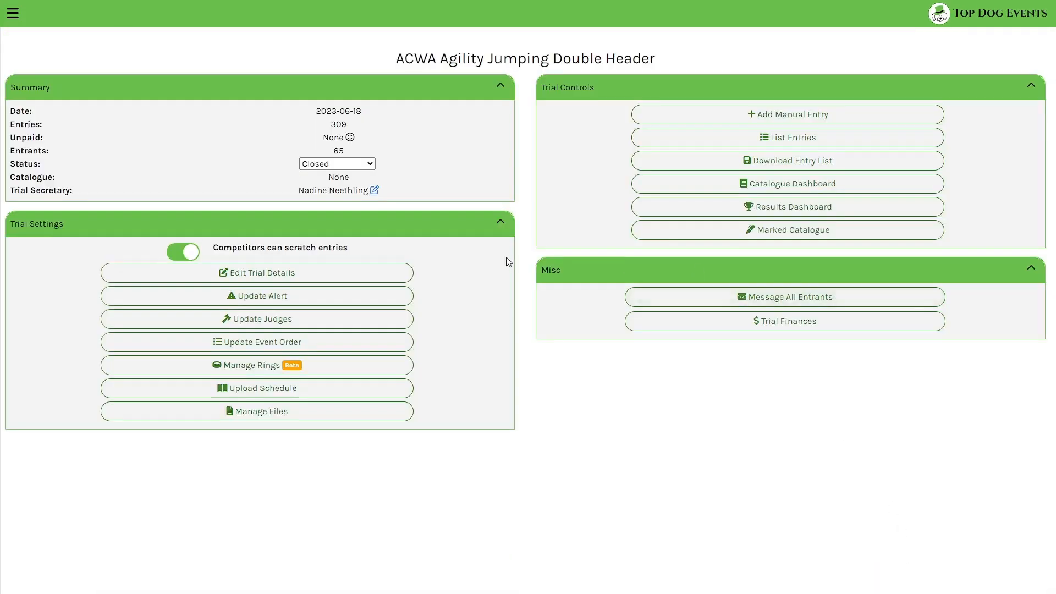
- On the Catalogue Dashboard, order Ring 1's Open Agility classes 600, 500, 400, 300, 200
{"action": "left_click", "coordinate": [726, 183]}
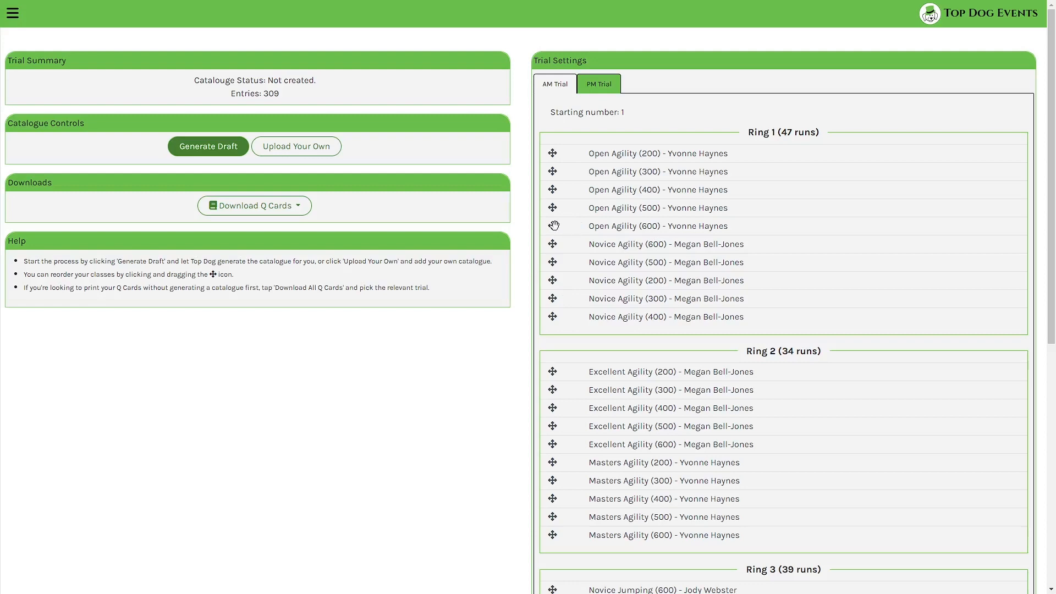
{"action": "left_click_drag", "start_coordinate": [554, 225], "coordinate": [551, 153]}
{"action": "left_click_drag", "start_coordinate": [551, 223], "coordinate": [552, 171]}
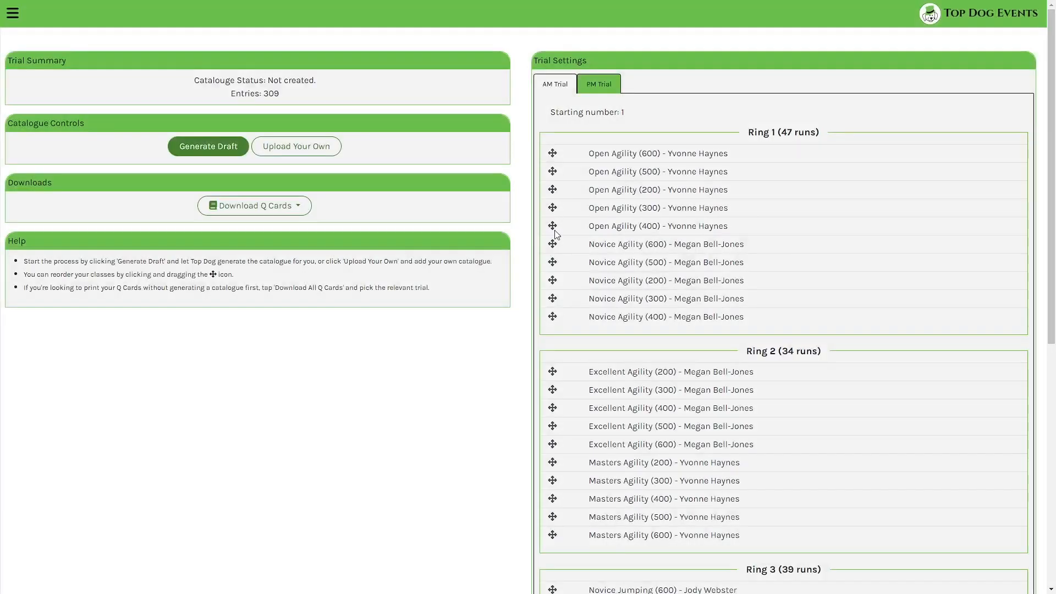
{"action": "left_click_drag", "start_coordinate": [550, 224], "coordinate": [552, 190]}
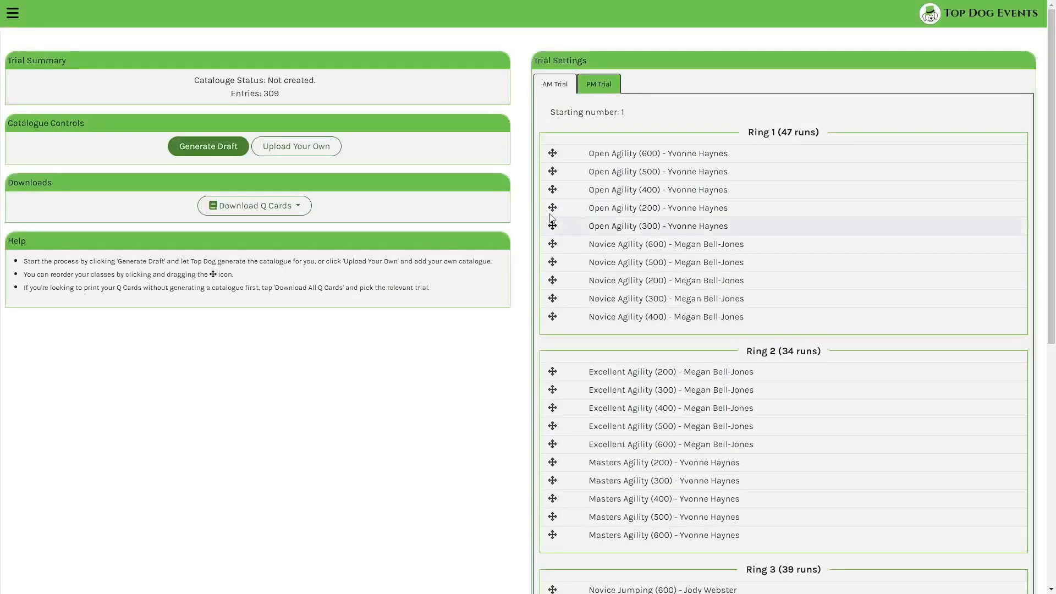
{"action": "left_click_drag", "start_coordinate": [552, 226], "coordinate": [552, 203]}
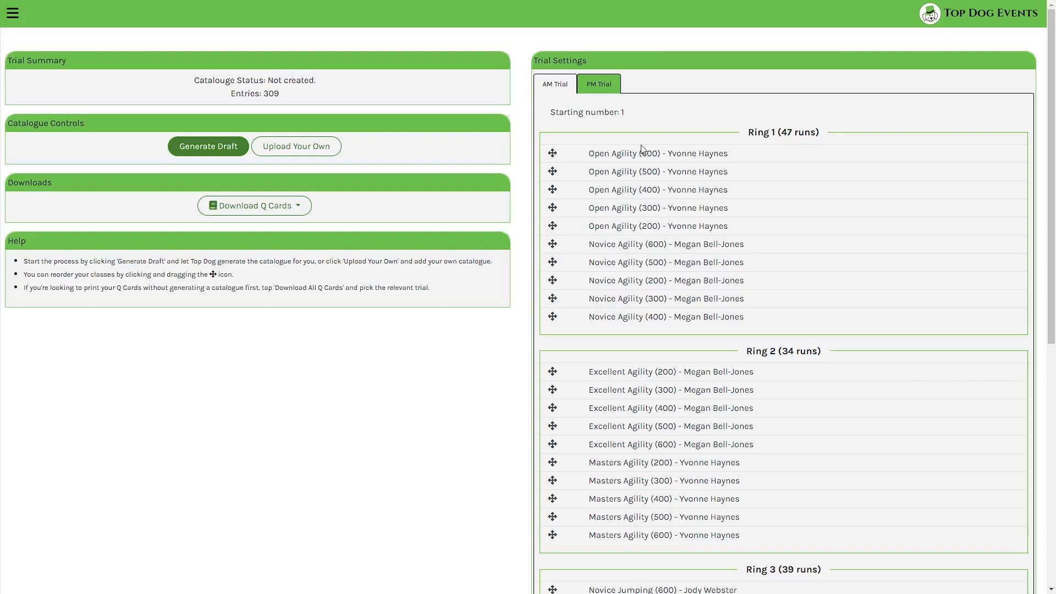
- Generate the draft catalogue and return to the trial overview page
{"action": "scroll", "coordinate": [700, 314], "scroll_direction": "down", "scroll_amount": 8}
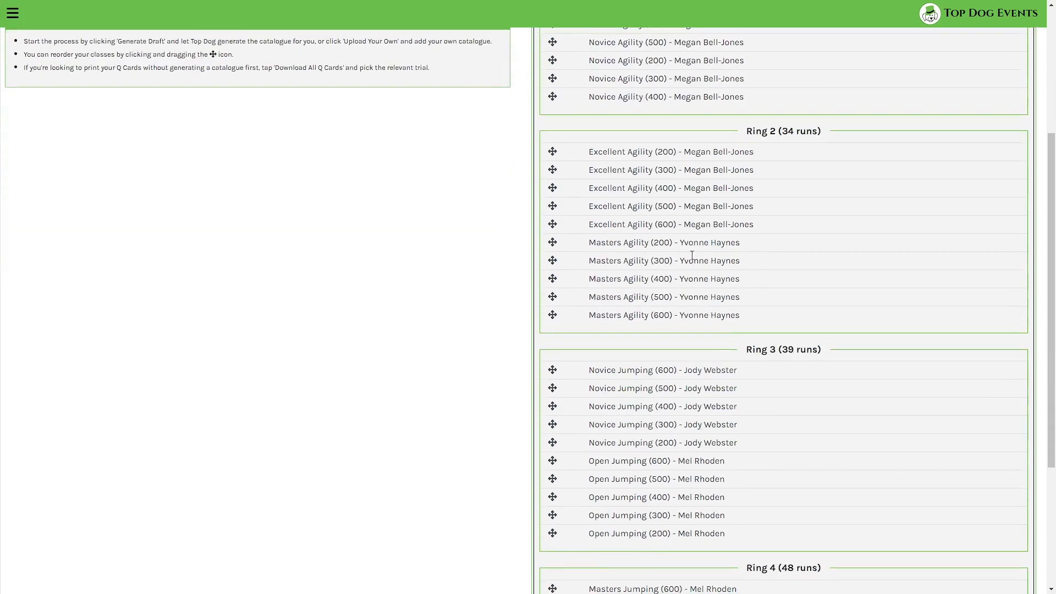
{"action": "scroll", "coordinate": [700, 302], "scroll_direction": "up", "scroll_amount": 8}
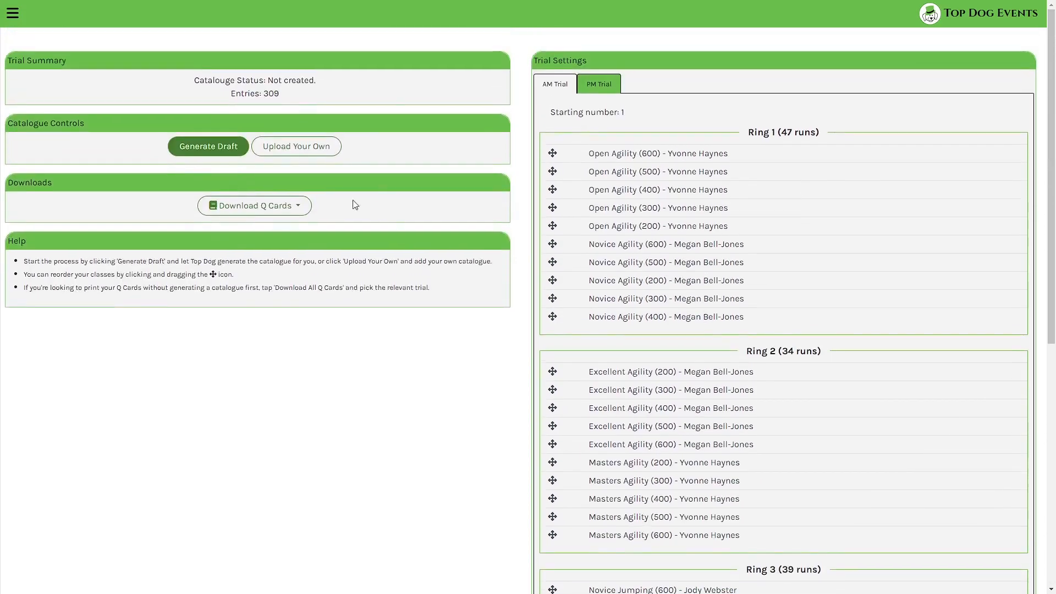
{"action": "left_click", "coordinate": [224, 149]}
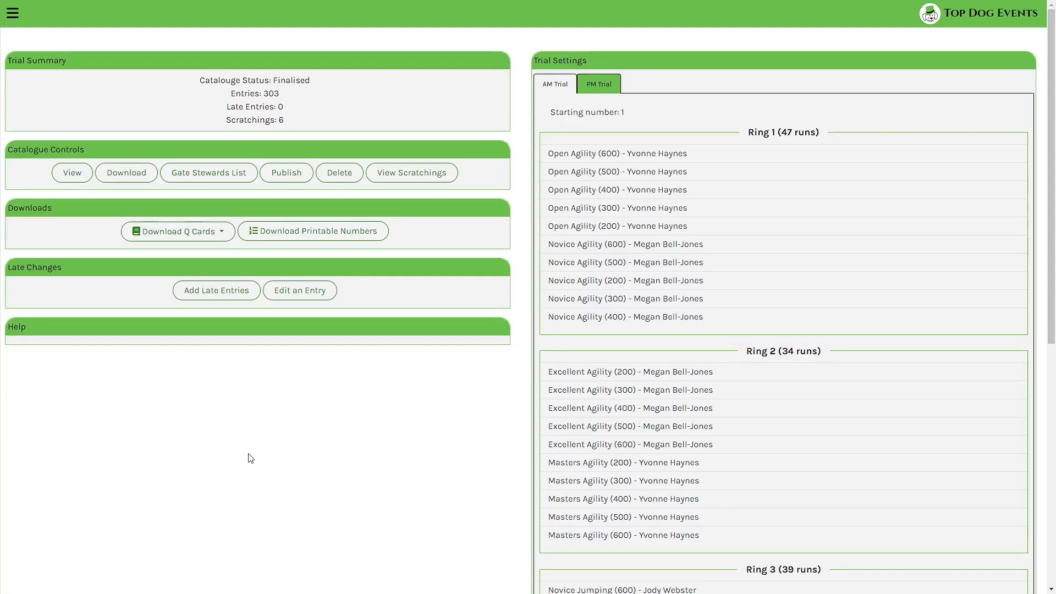
{"action": "key", "text": "alt+Left"}
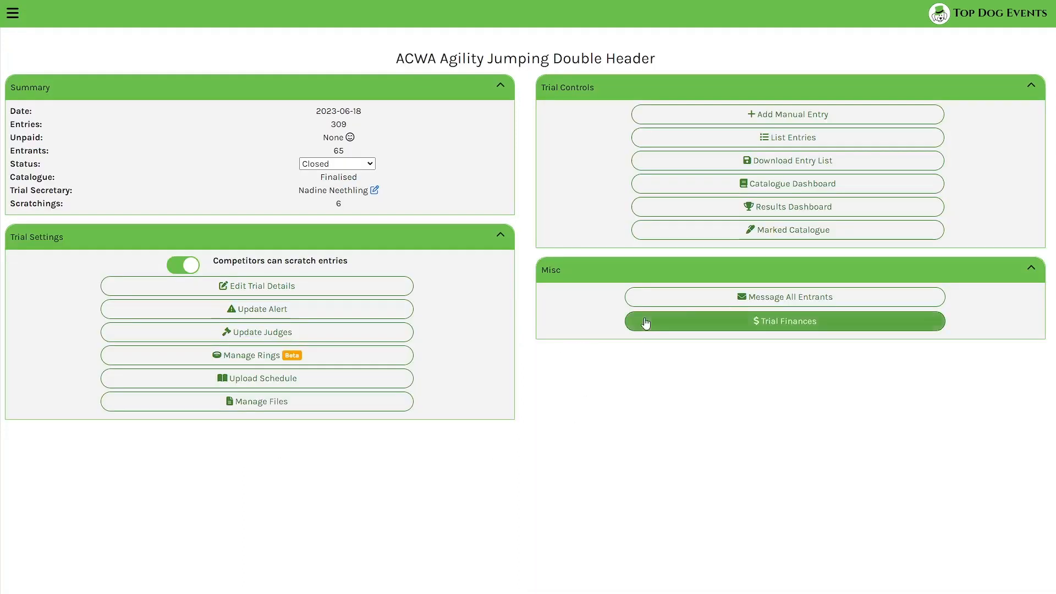
- Open the results dashboard, view the PM Trial results, then switch back to AM Trial
{"action": "left_click", "coordinate": [775, 213]}
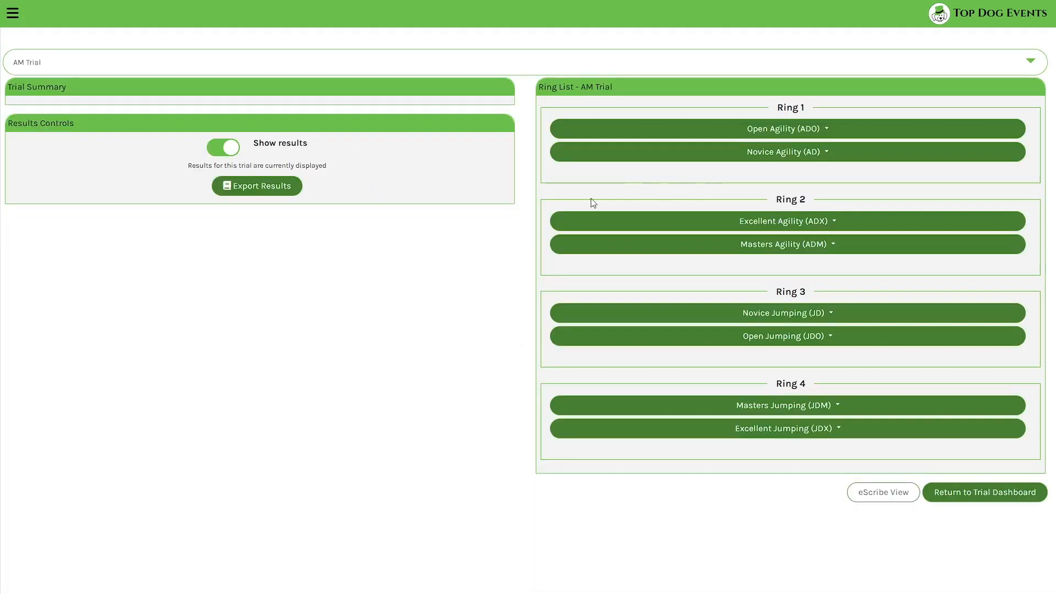
{"action": "left_click", "coordinate": [256, 66]}
{"action": "left_click", "coordinate": [230, 90]}
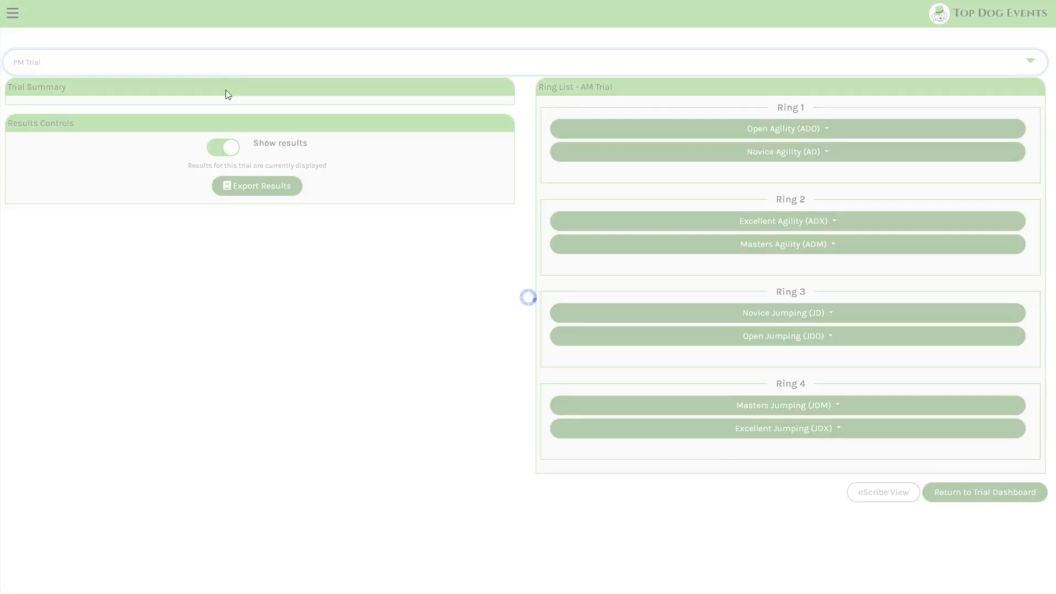
{"action": "left_click", "coordinate": [177, 61]}
{"action": "left_click", "coordinate": [173, 83]}
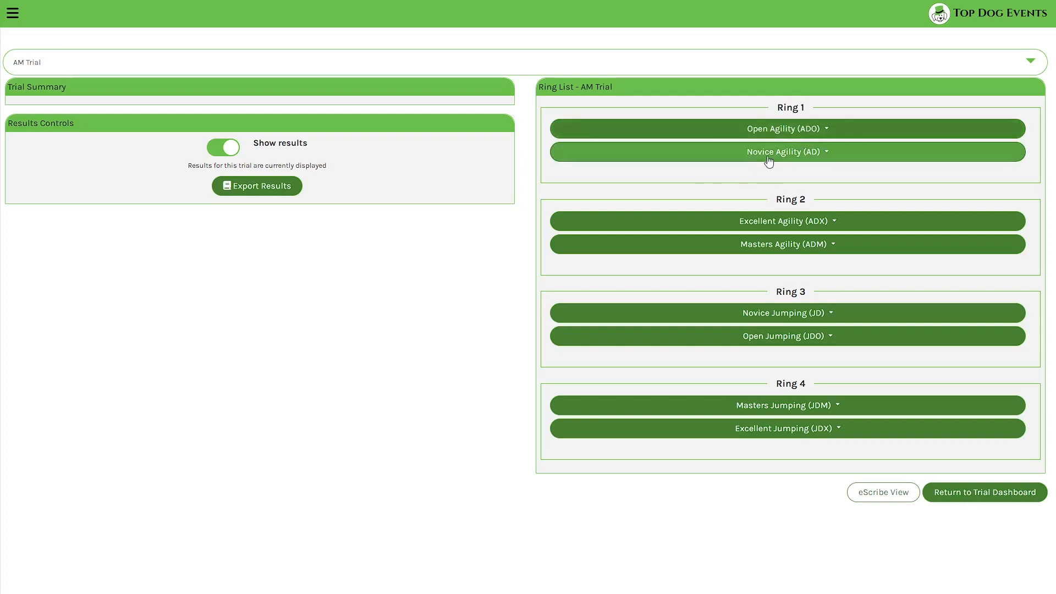
- Remove AM Novice Agility (200), (300) and (400) from Ring 1, then return to the trial dashboard
{"action": "left_click", "coordinate": [988, 484]}
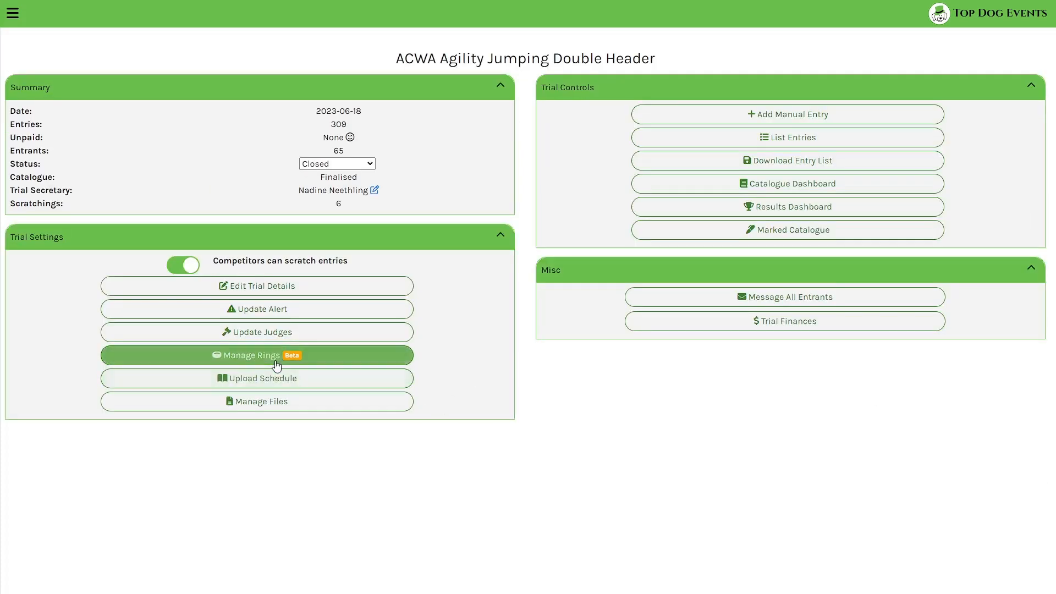
{"action": "left_click", "coordinate": [257, 354]}
{"action": "left_click", "coordinate": [210, 185]}
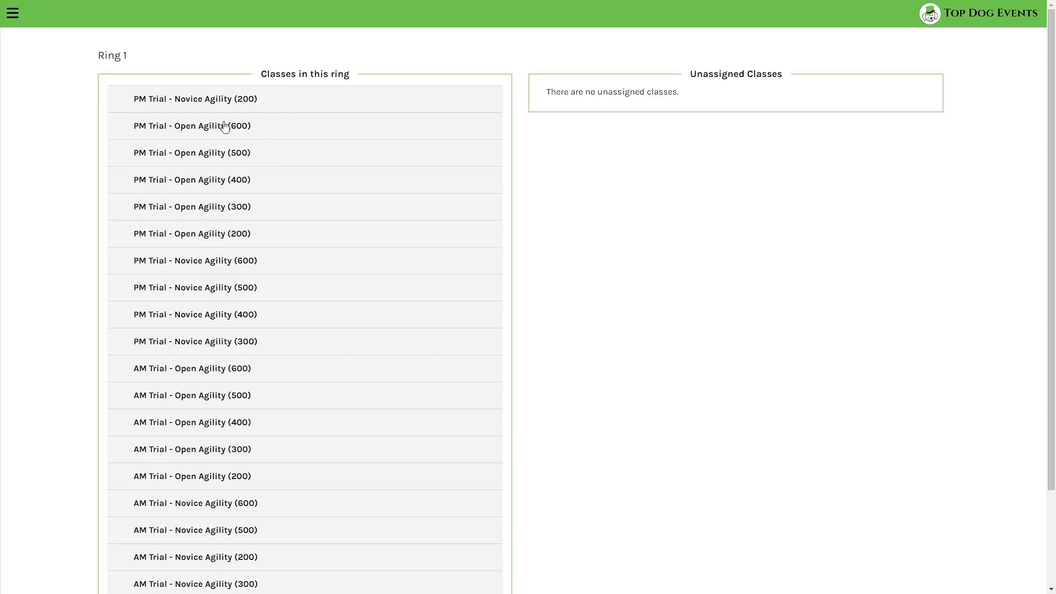
{"action": "scroll", "coordinate": [242, 219], "scroll_direction": "down", "scroll_amount": 2}
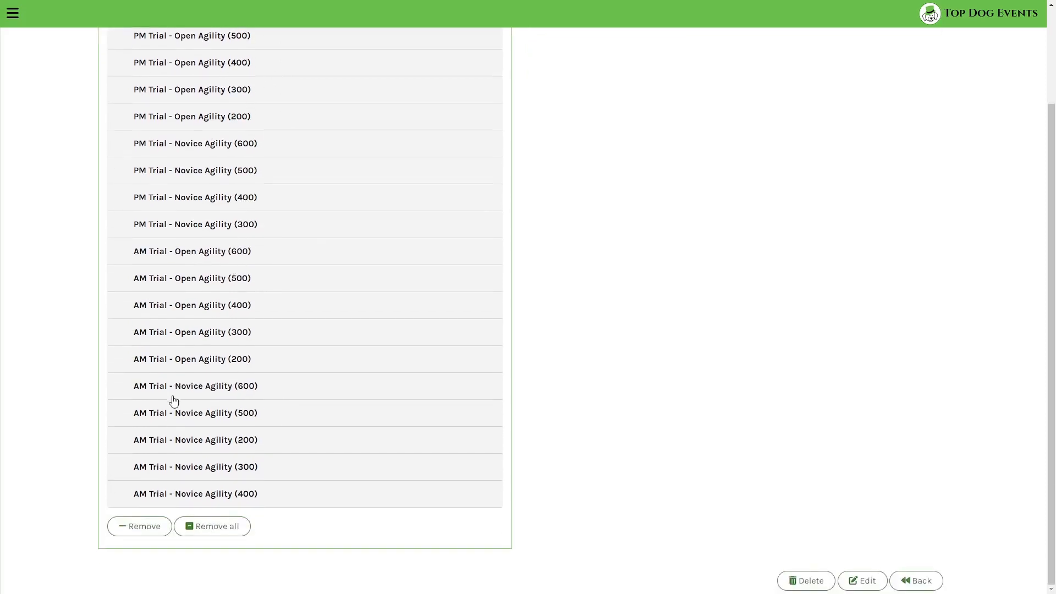
{"action": "left_click", "coordinate": [235, 445]}
{"action": "left_click", "coordinate": [237, 468]}
{"action": "left_click", "coordinate": [238, 492]}
{"action": "left_click", "coordinate": [140, 527]}
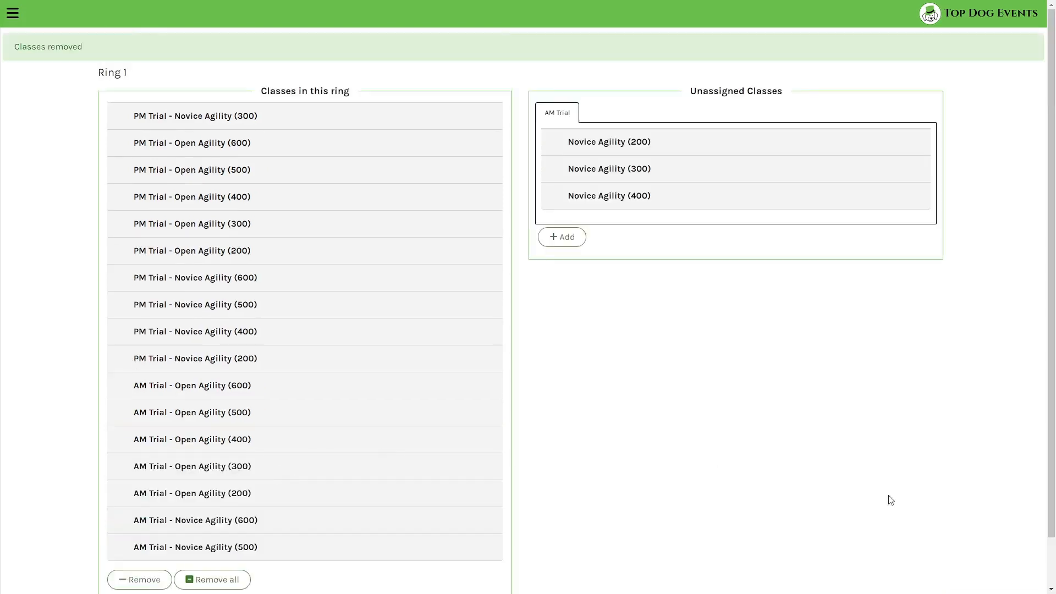
{"action": "left_click", "coordinate": [916, 580]}
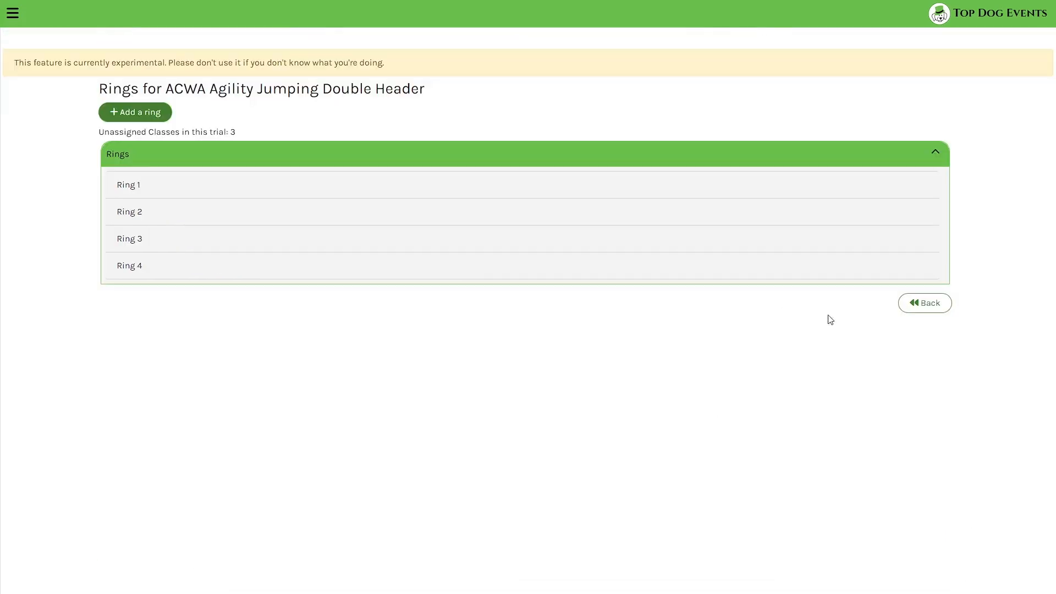
{"action": "left_click", "coordinate": [904, 304]}
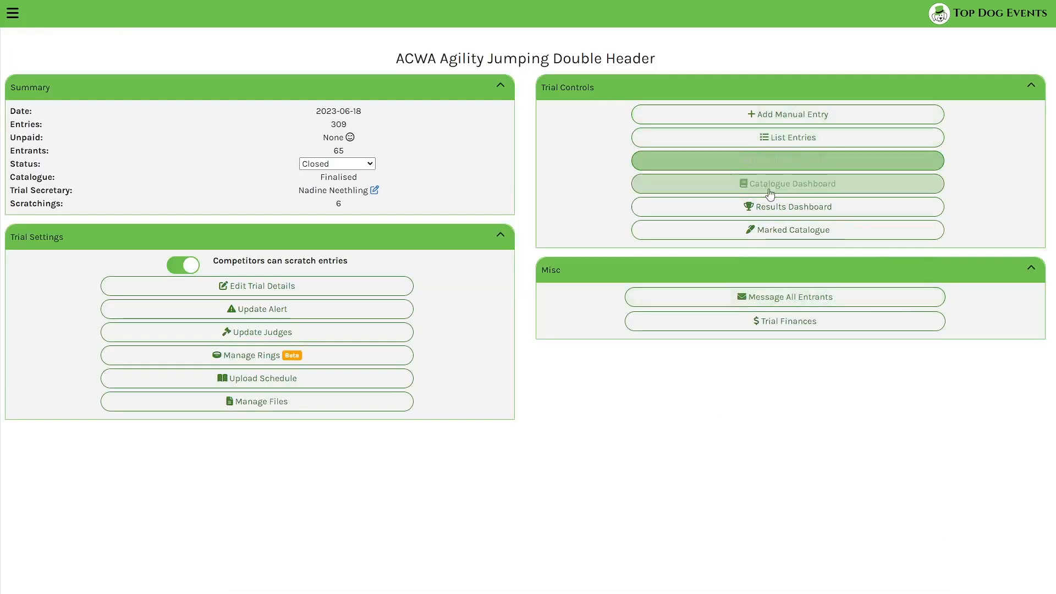
{"action": "left_click", "coordinate": [756, 206]}
{"action": "left_click", "coordinate": [704, 153]}
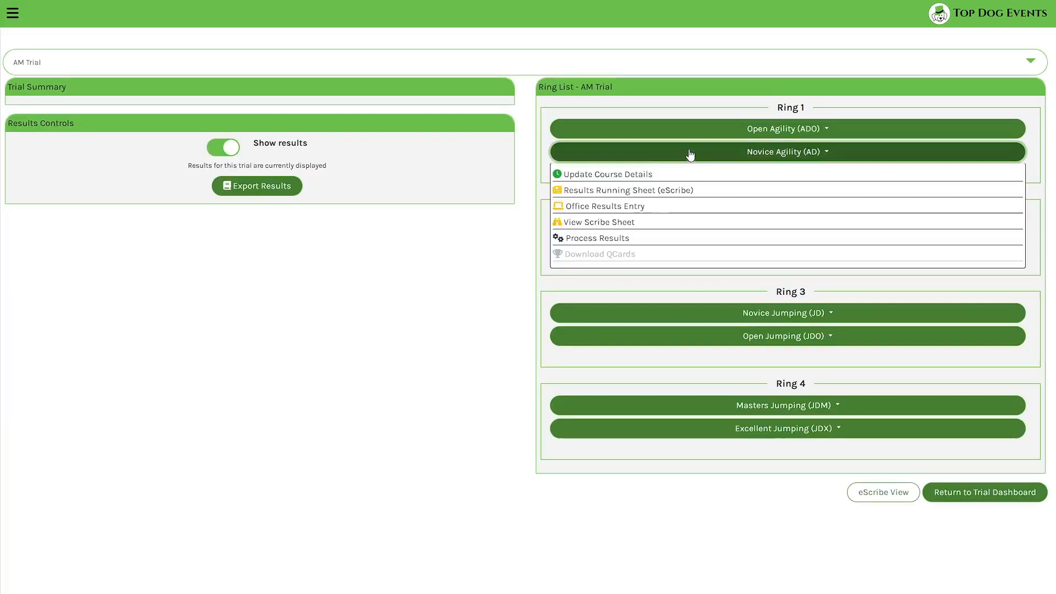
{"action": "left_click", "coordinate": [638, 195]}
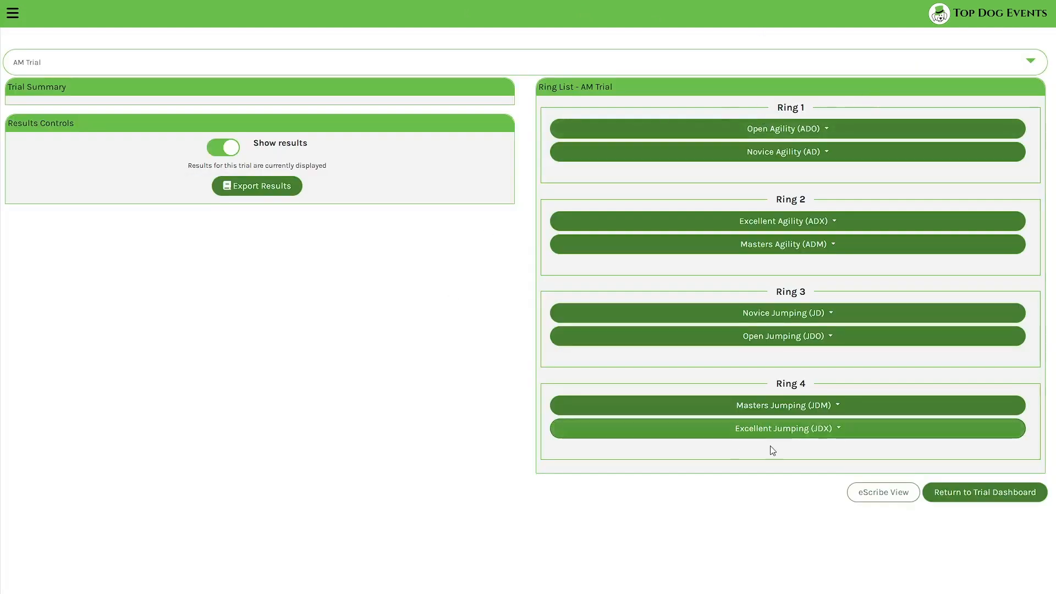
{"action": "left_click", "coordinate": [978, 499]}
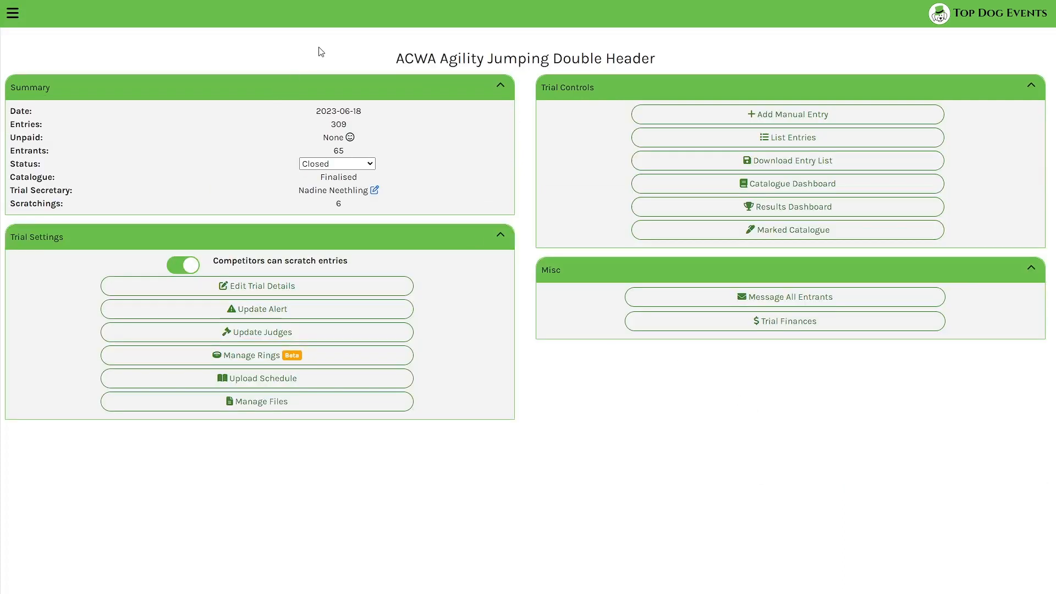
- Change 'dashboard' to 'live' in the web address and show the Ring Status page full screen
{"action": "left_click", "coordinate": [12, 12]}
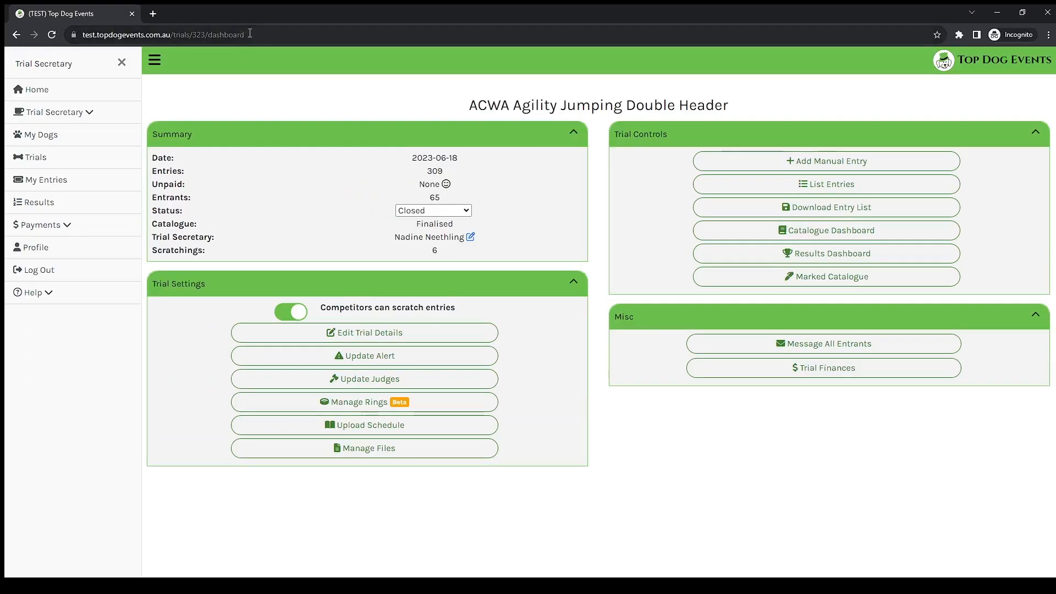
{"action": "double_click", "coordinate": [211, 35]}
{"action": "type", "text": "l"}
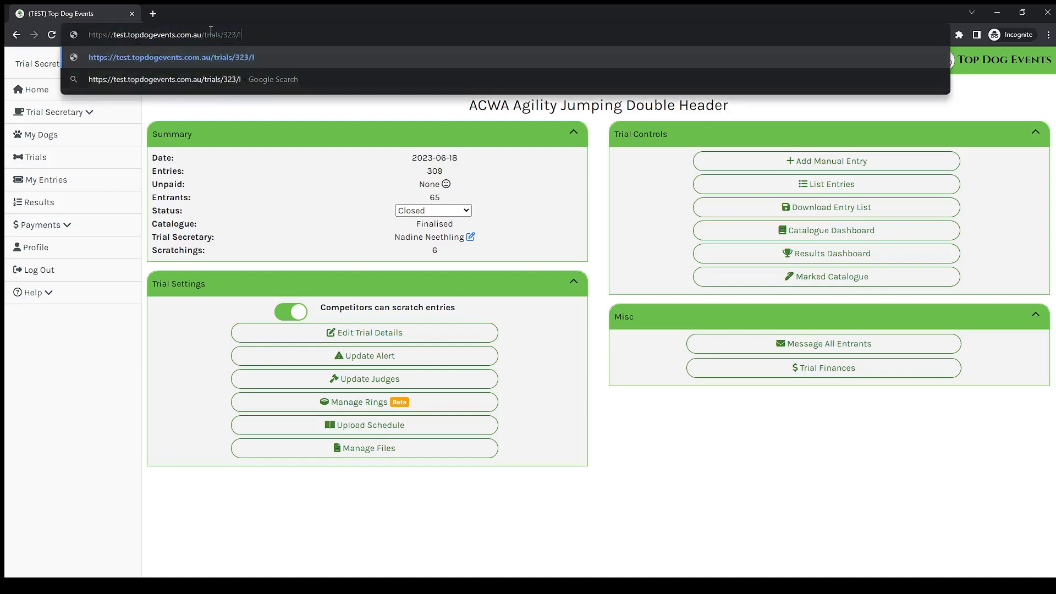
{"action": "type", "text": "ive"}
{"action": "key", "text": "Return"}
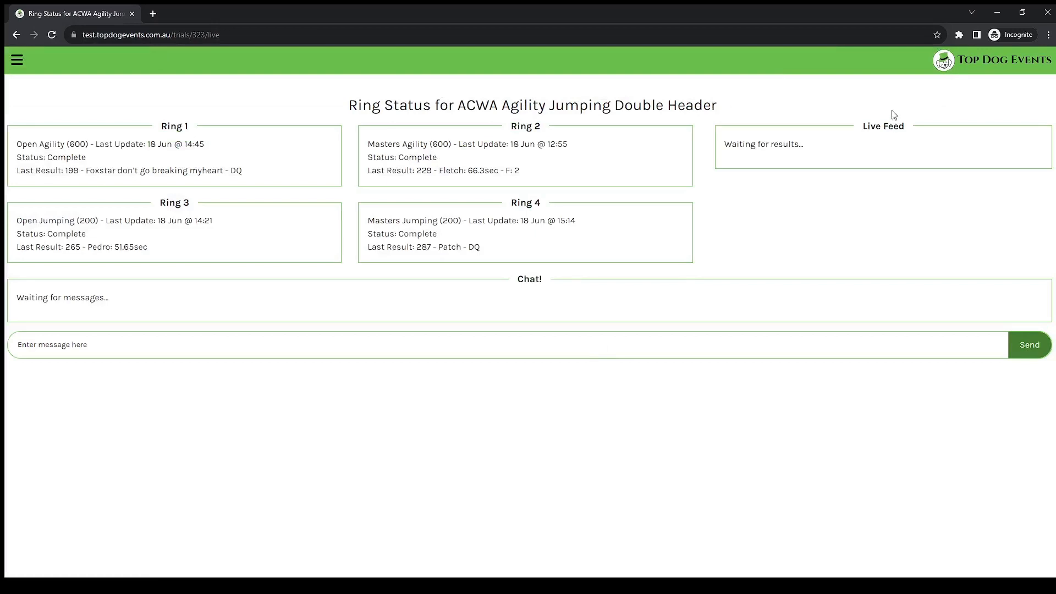
{"action": "key", "text": "F11"}
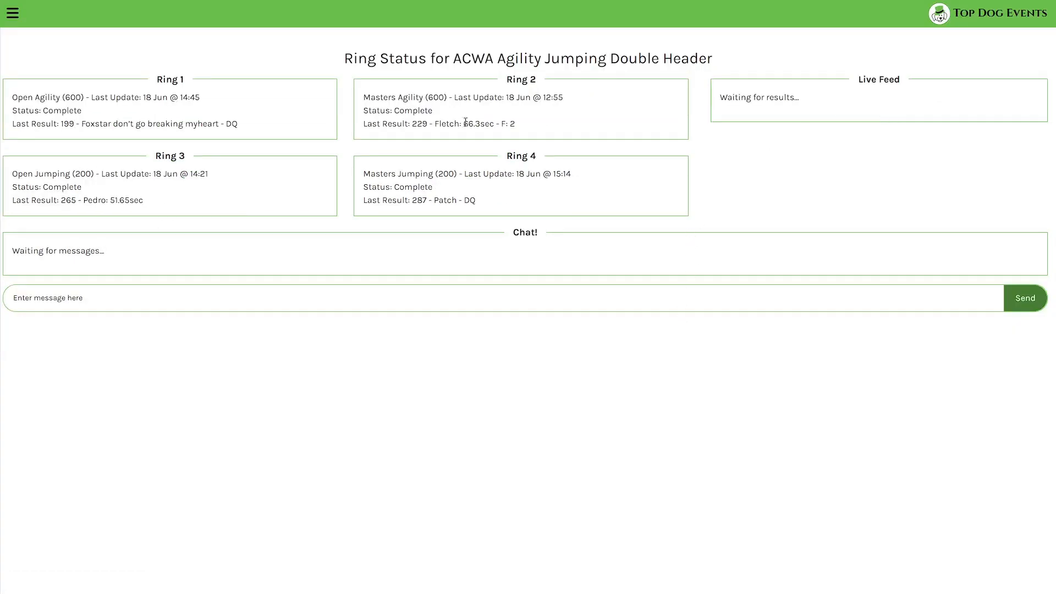